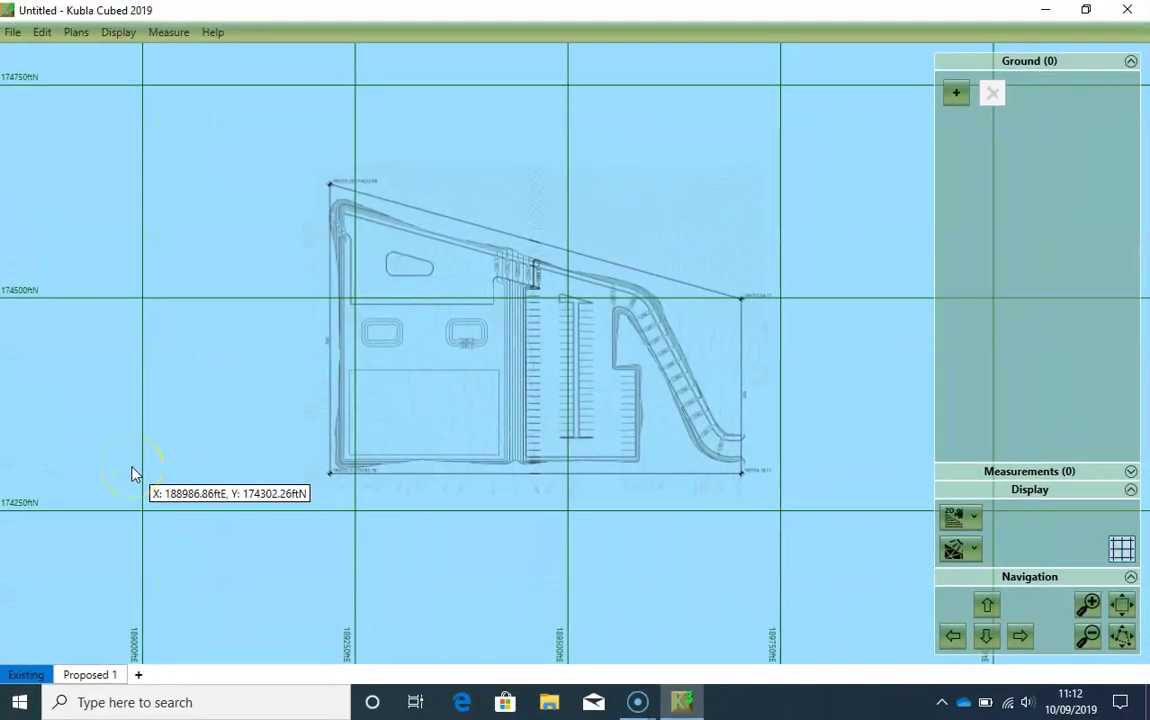
# Add a Feature Surface to the existing ground and enlarge its editor to fill the screen
pyautogui.click(956, 93)
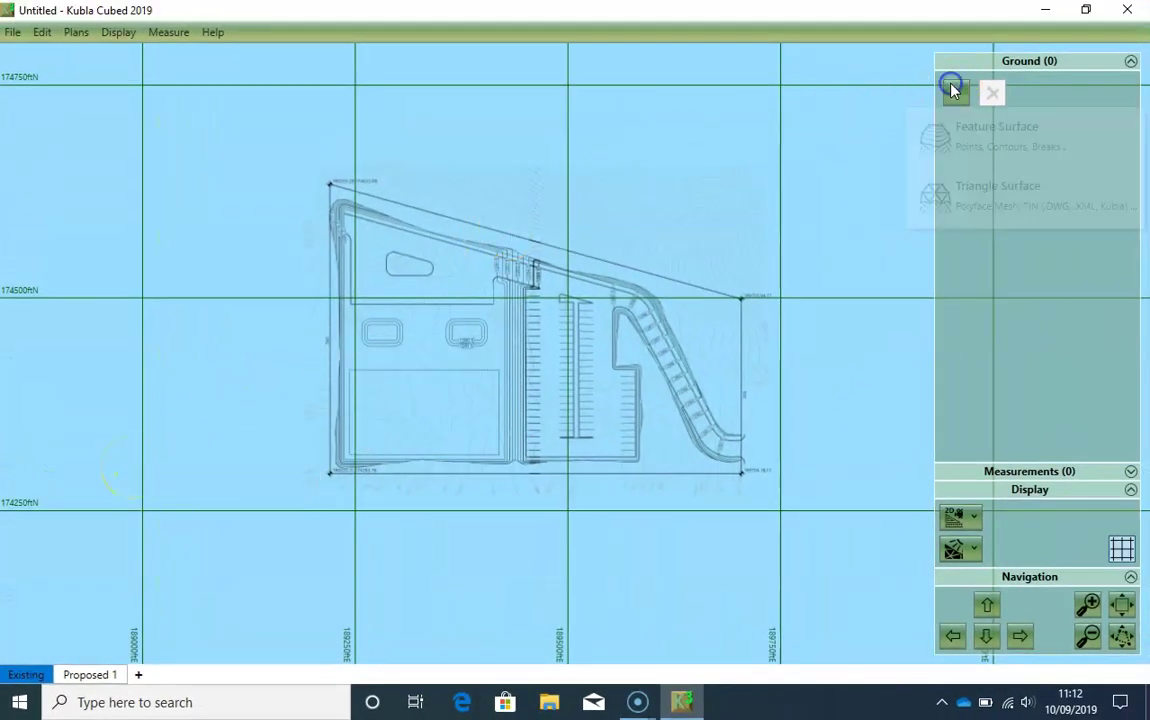
pyautogui.click(960, 138)
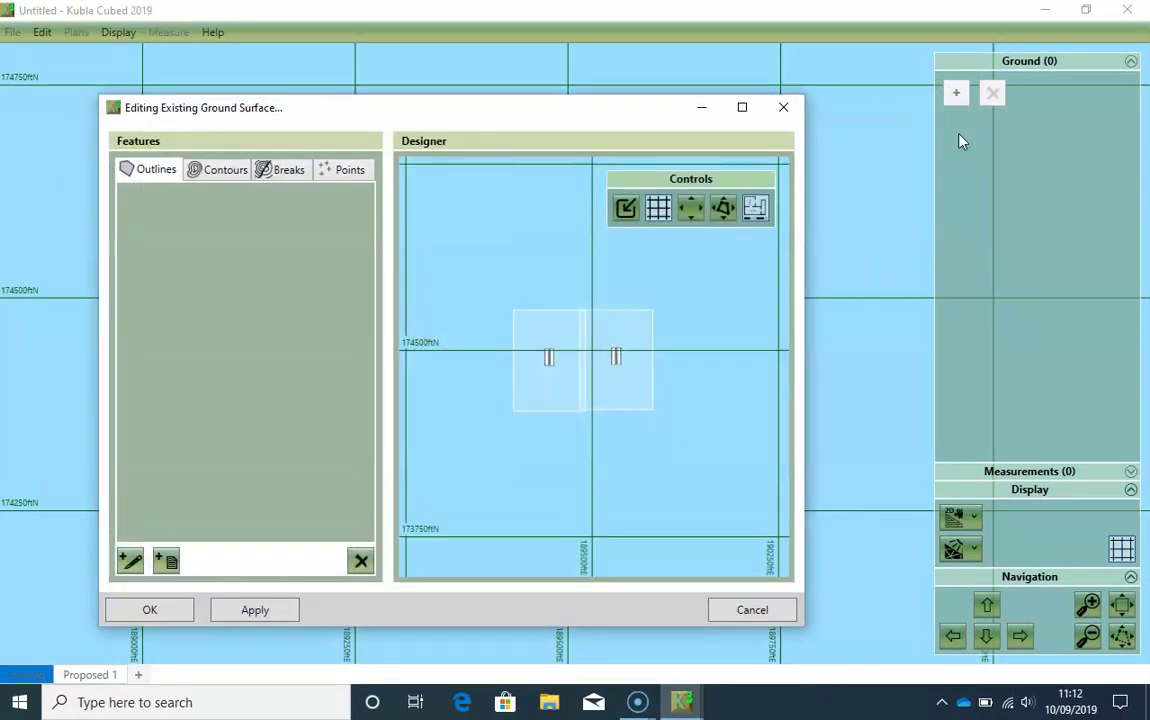
pyautogui.click(742, 107)
pyautogui.click(735, 126)
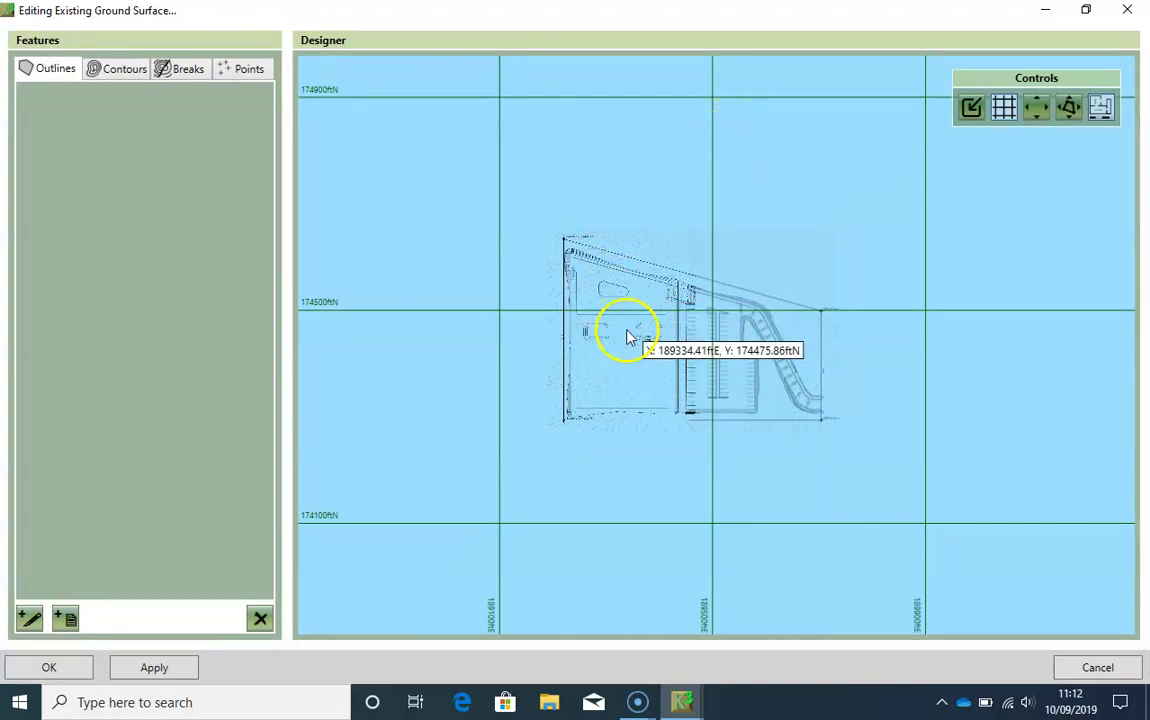
# Examine the site plan's boundary, existing contour lines and proposed layout at closer range
pyautogui.scroll(2, 630, 337)
pyautogui.scroll(3, 630, 337)
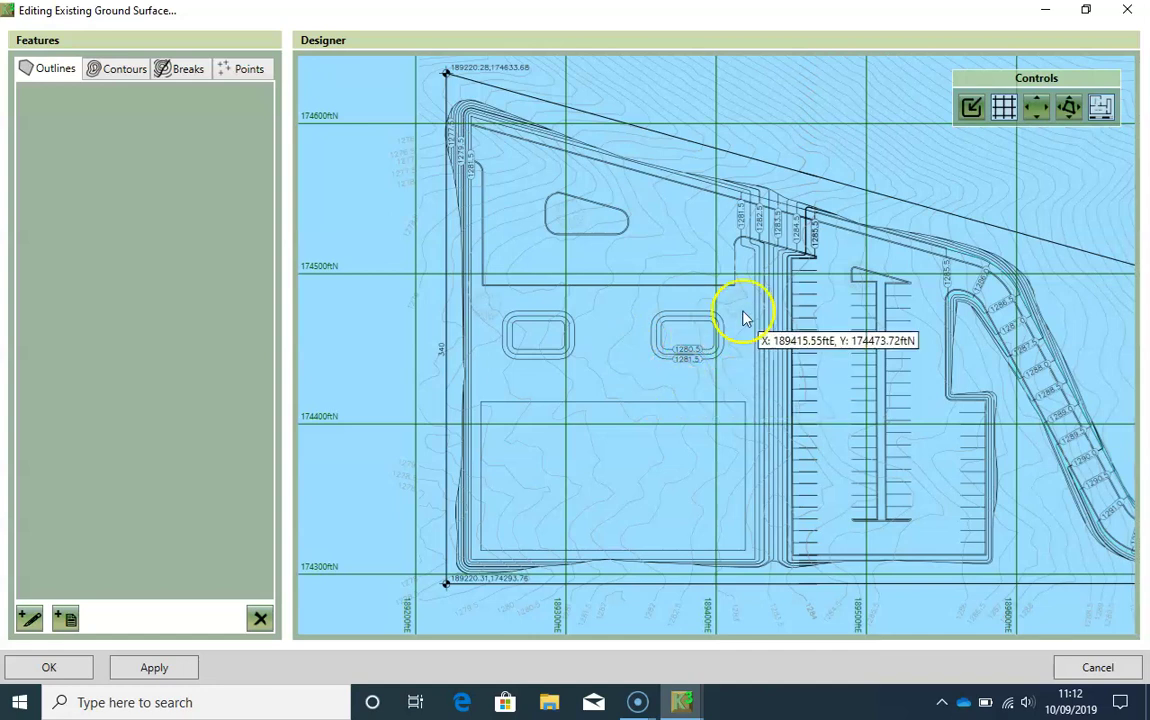
pyautogui.scroll(-1, 716, 359)
pyautogui.moveTo(715, 358); pyautogui.dragTo(633, 344)
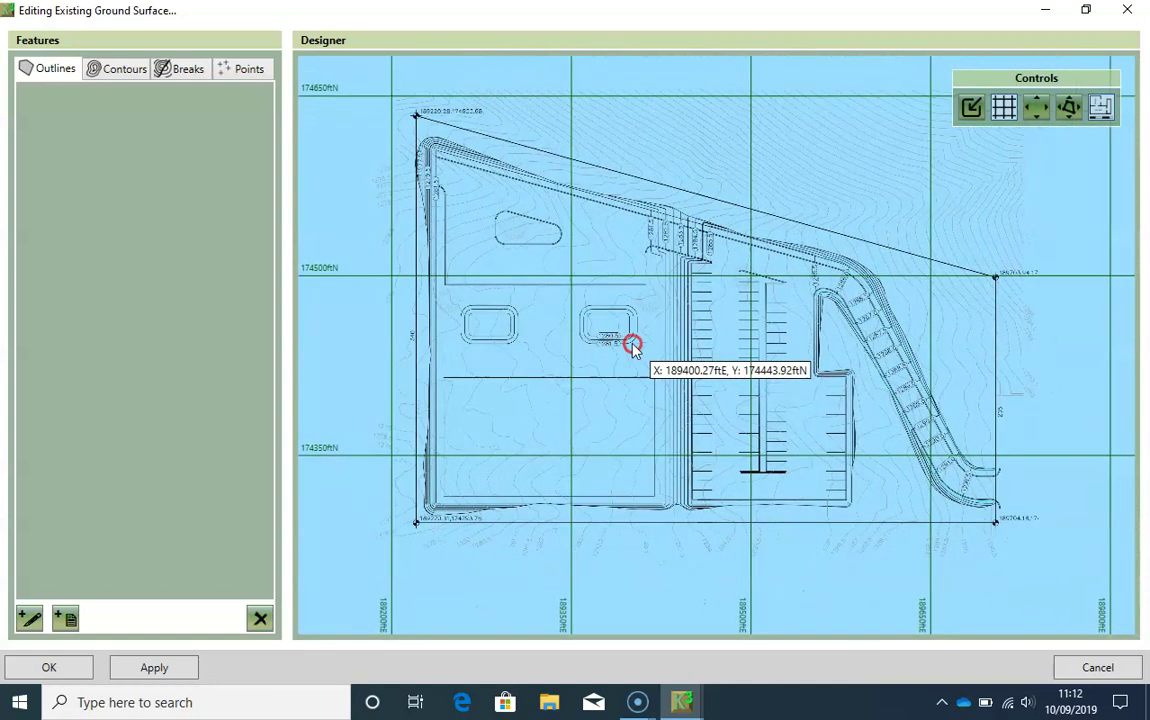
pyautogui.scroll(2, 420, 175)
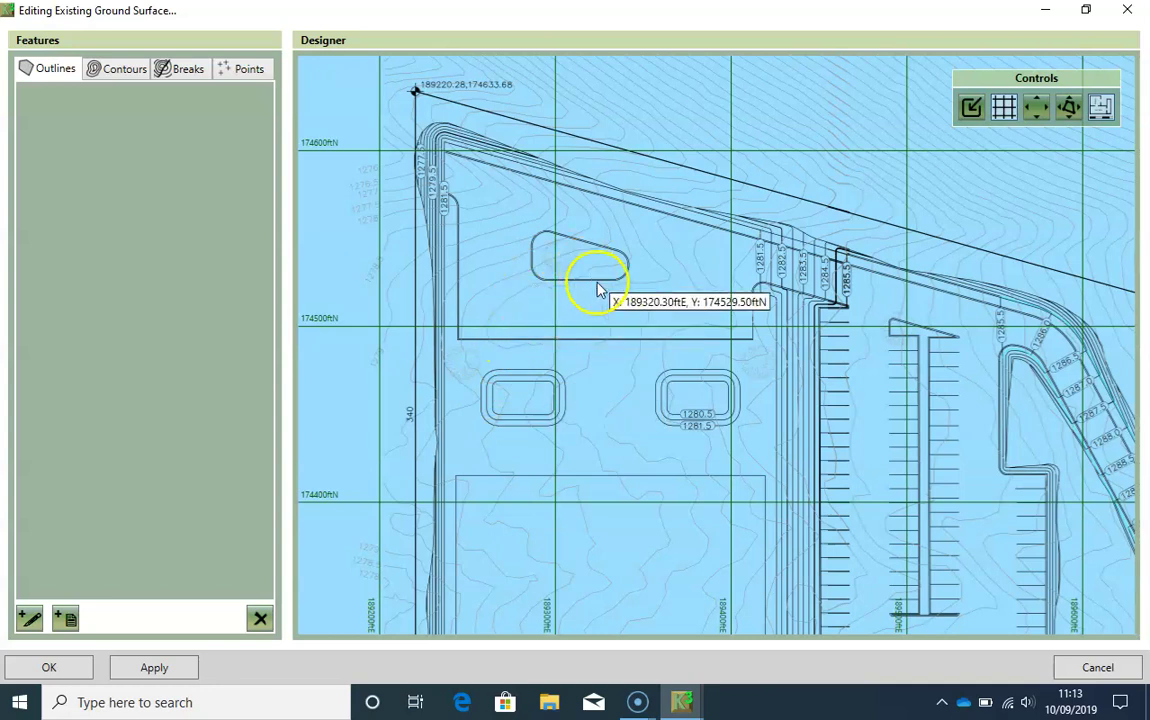
pyautogui.scroll(-1, 598, 289)
pyautogui.scroll(-2, 539, 309)
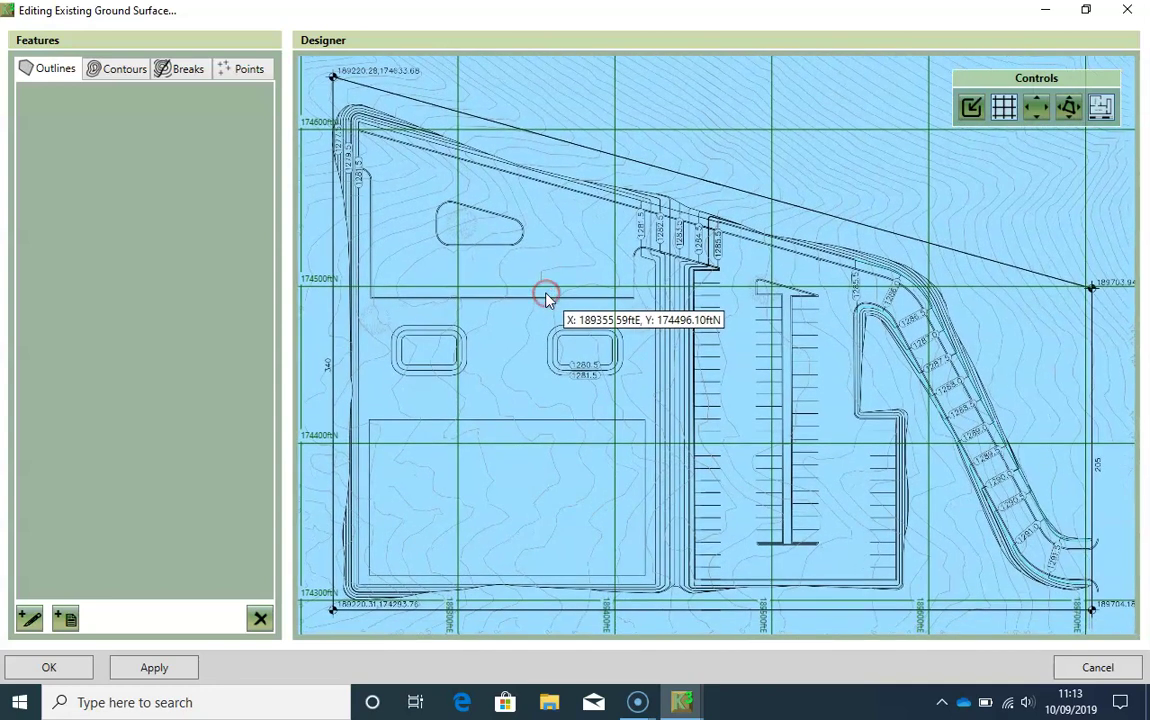
pyautogui.moveTo(606, 326); pyautogui.dragTo(583, 298)
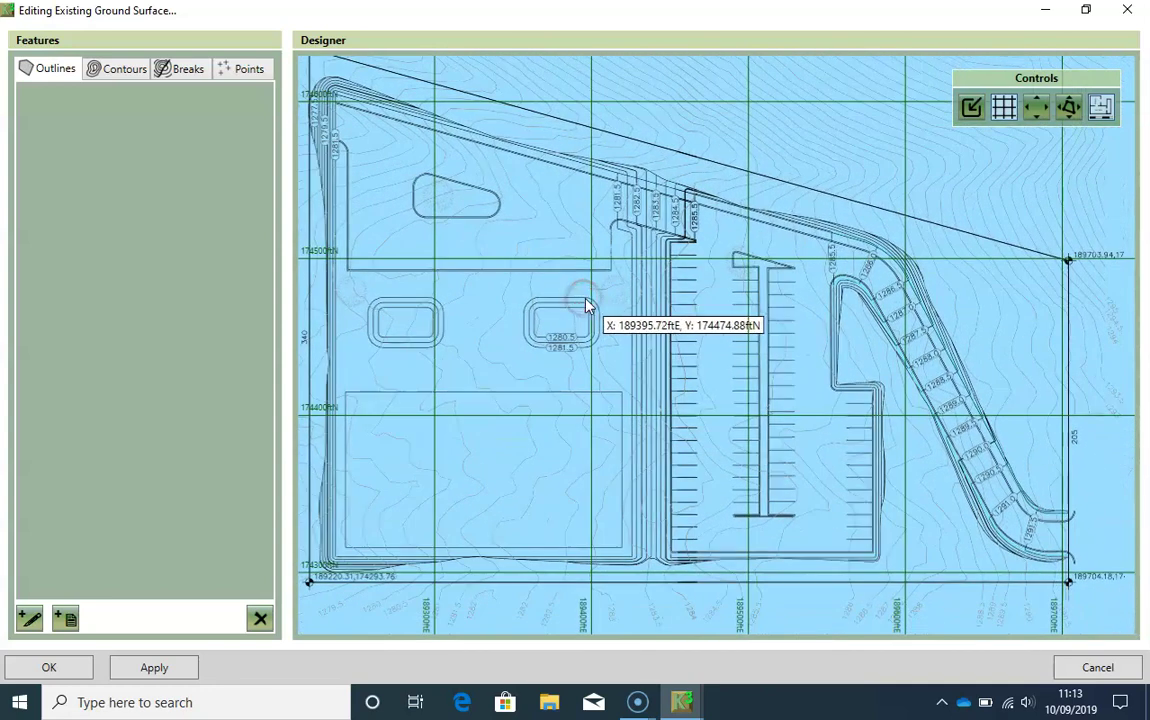
pyautogui.scroll(-1, 638, 263)
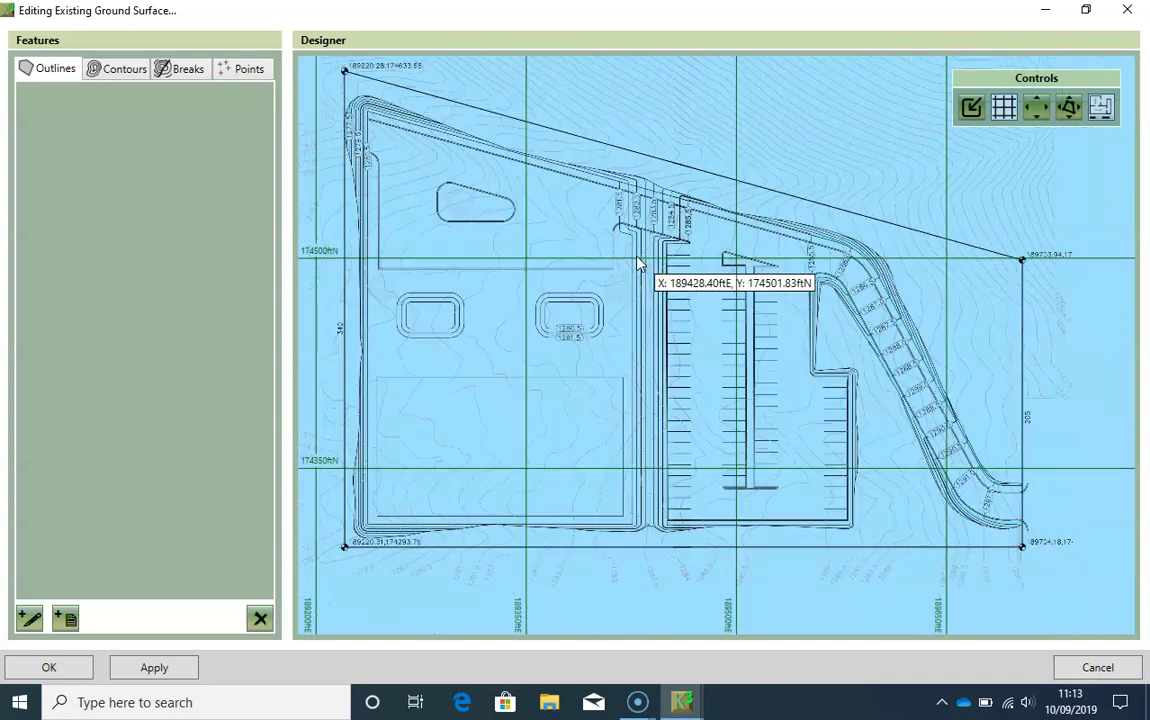
pyautogui.moveTo(639, 260); pyautogui.dragTo(646, 272, button='middle')
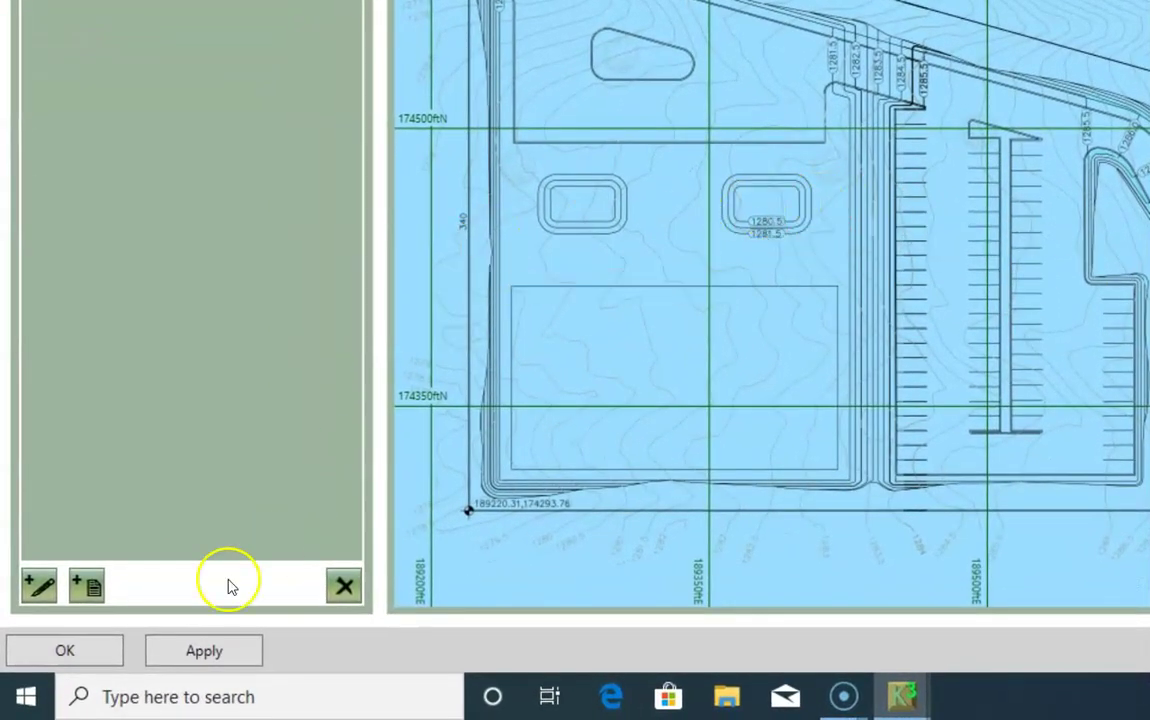
# Begin a drawn site outline with levels set to Extrapolate, placing its first point at the northwest boundary corner 189220.28,174633.68
pyautogui.click(38, 586)
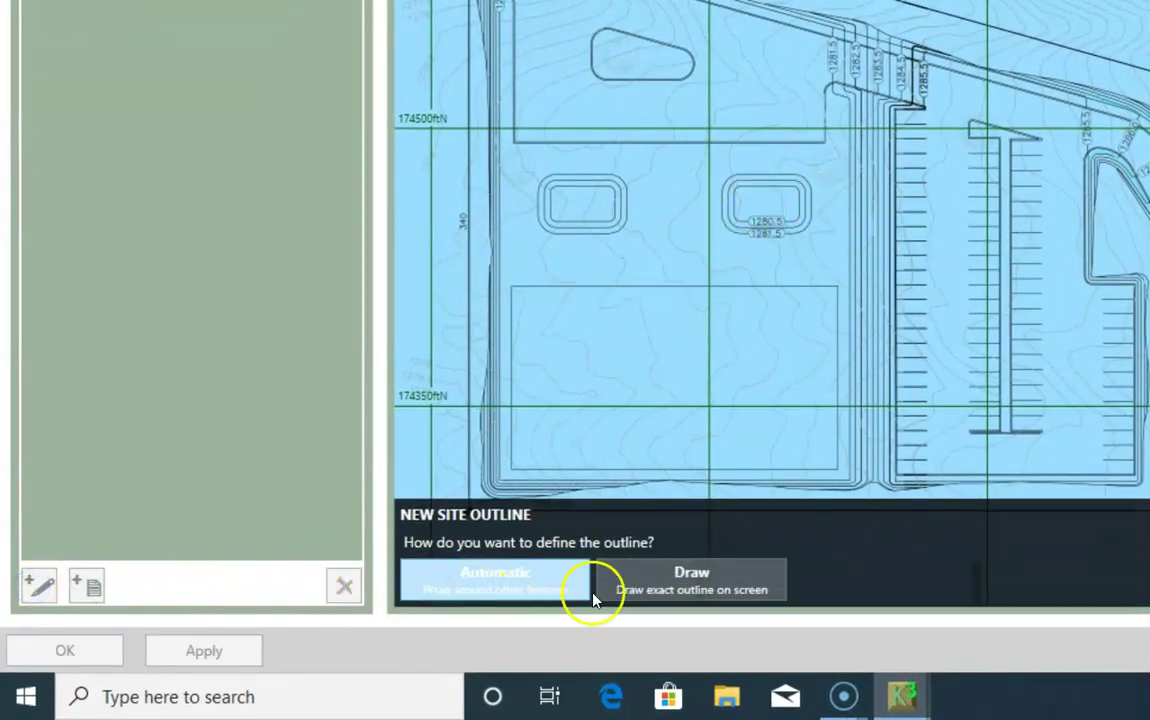
pyautogui.click(655, 583)
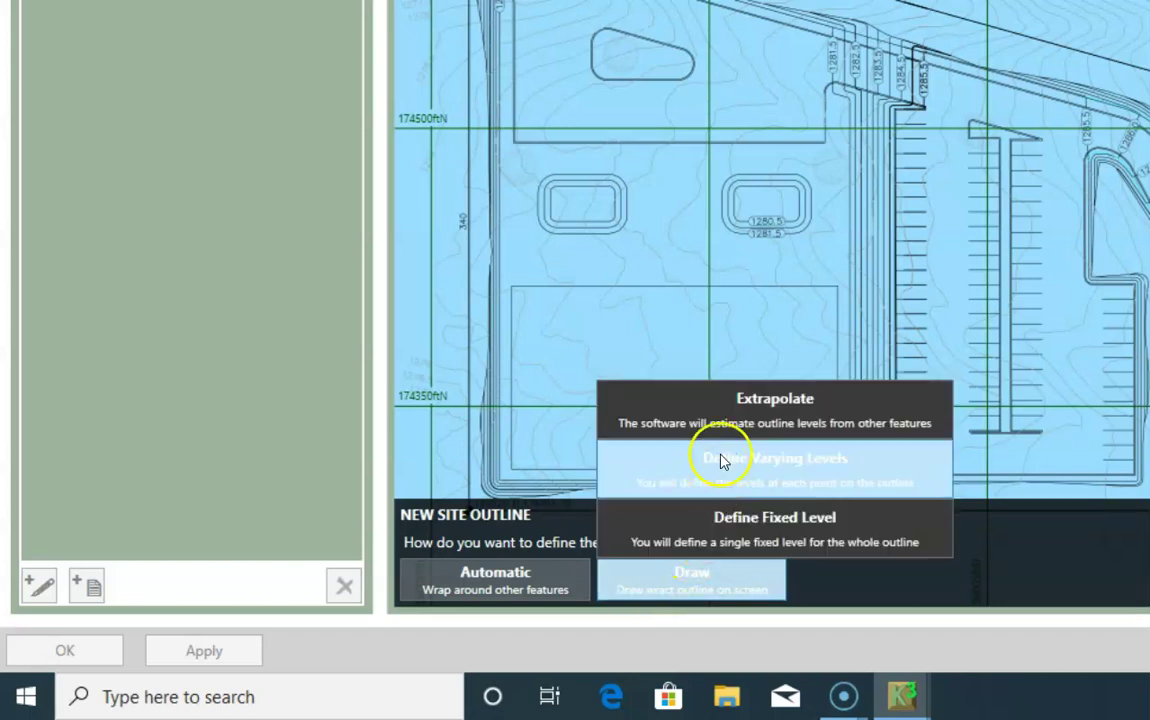
pyautogui.click(739, 424)
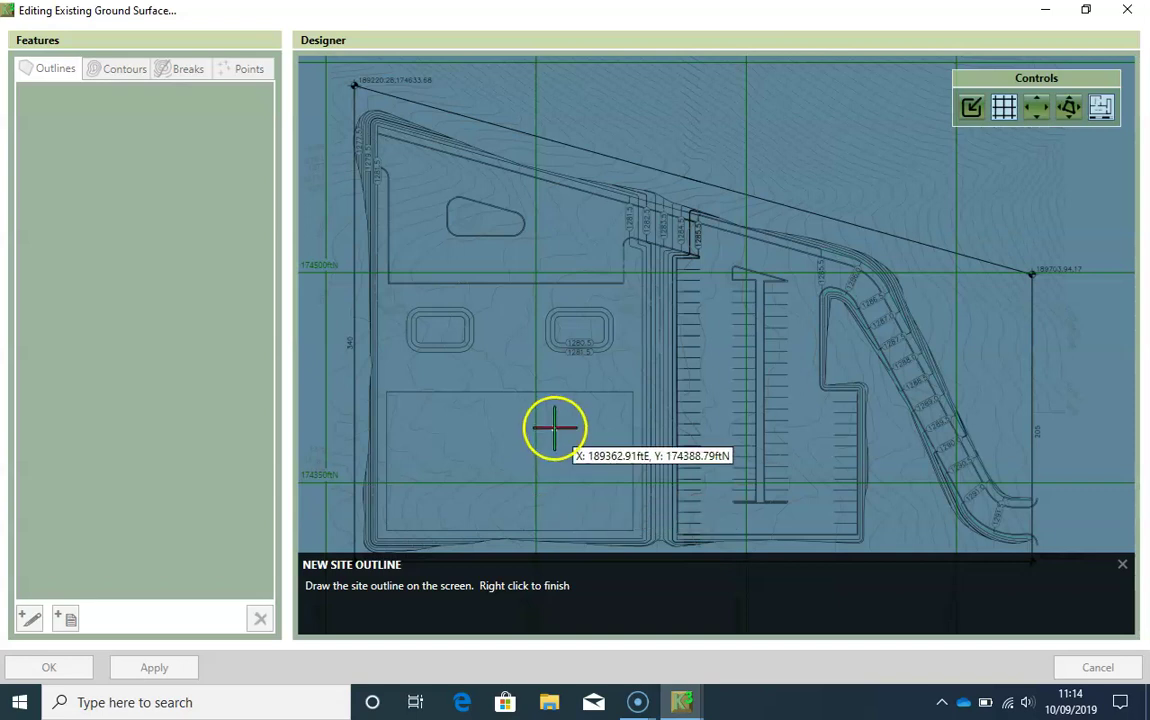
pyautogui.moveTo(453, 222); pyautogui.dragTo(546, 425, button='middle')
pyautogui.scroll(3, 528, 373)
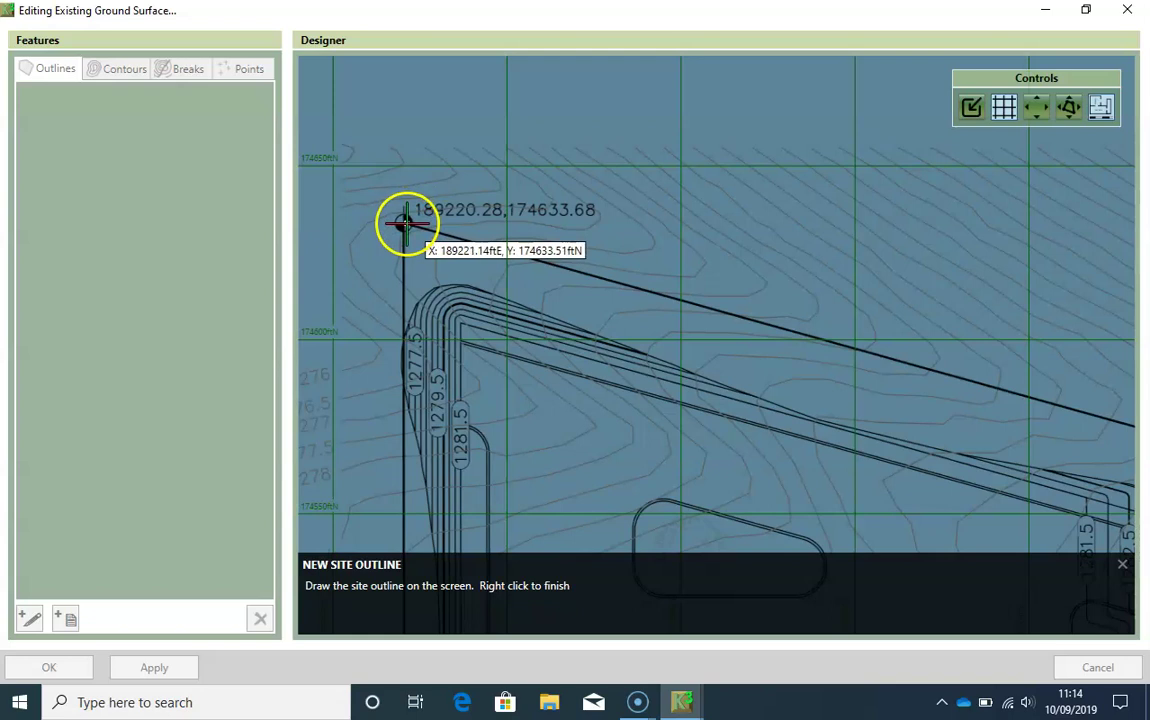
pyautogui.click(403, 223)
# Extend the site outline south along the boundary to the southwest corner marker 189220.31,174293.76
pyautogui.moveTo(482, 481); pyautogui.dragTo(457, 249, button='middle')
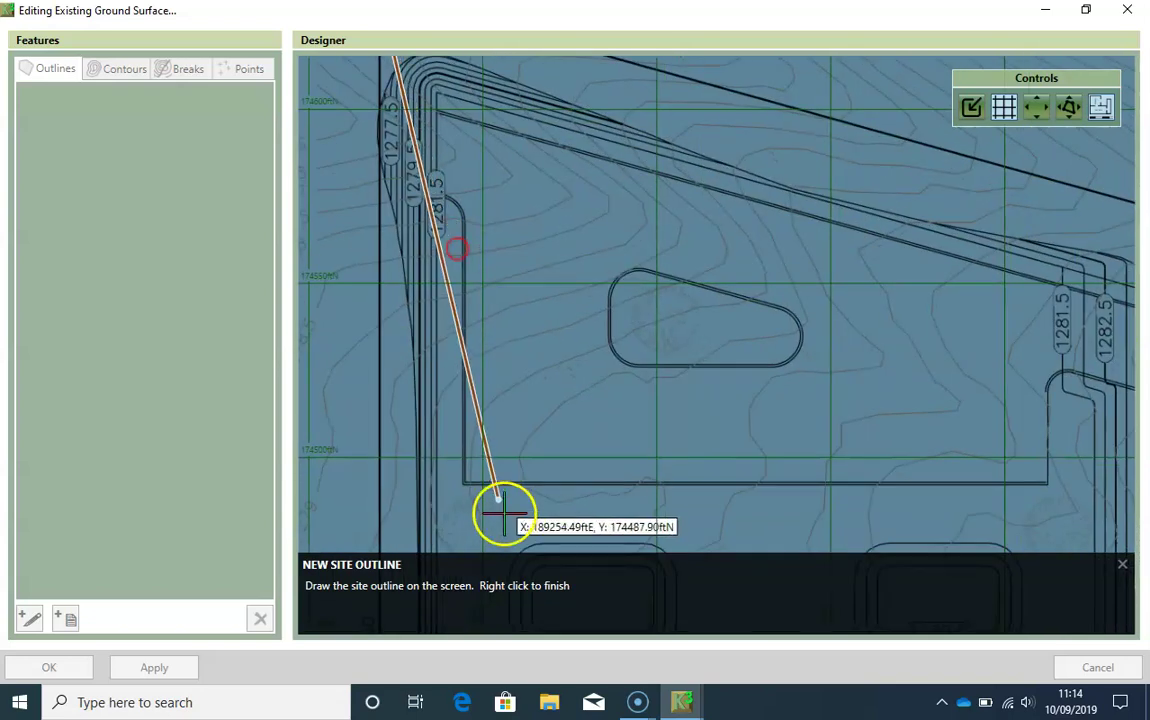
pyautogui.moveTo(503, 514); pyautogui.dragTo(492, 288, button='middle')
pyautogui.scroll(-2, 495, 419)
pyautogui.moveTo(492, 455); pyautogui.dragTo(501, 244, button='middle')
pyautogui.scroll(2, 437, 433)
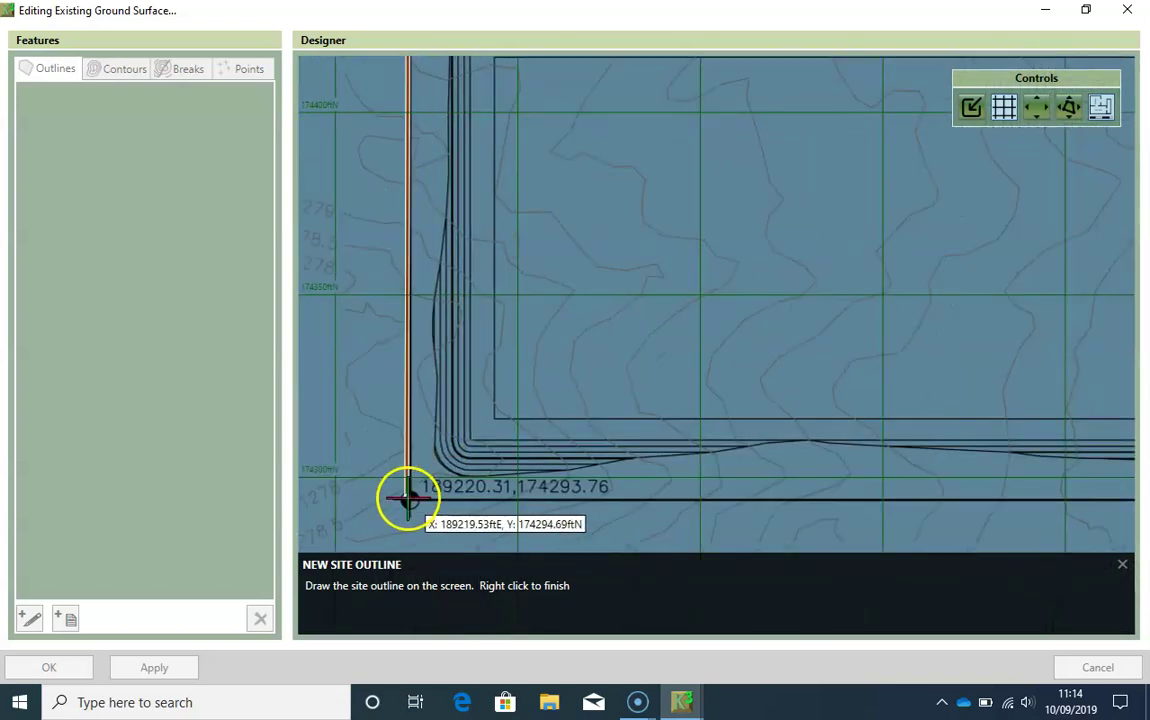
pyautogui.click(407, 495)
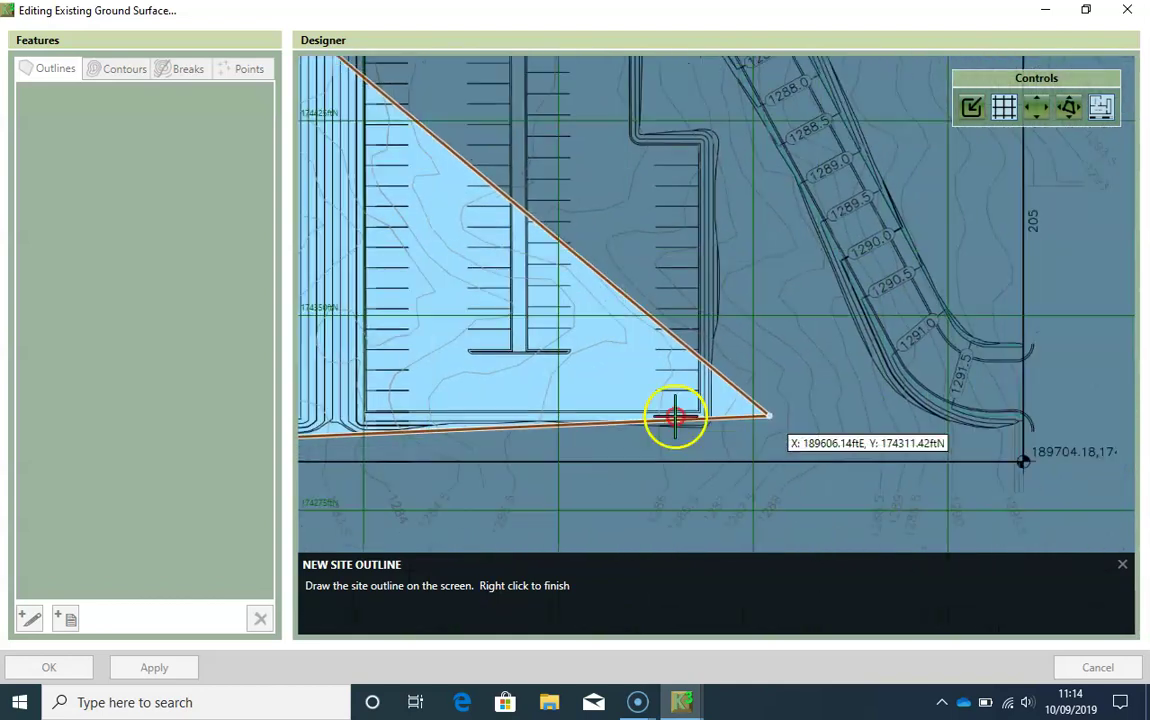
# Complete the site outline through the southeast corner (about 189704, 174294) and northeast corner (about 189704, 174498), leaving the tag blank
pyautogui.click(851, 461)
pyautogui.moveTo(747, 323); pyautogui.dragTo(734, 508, button='middle')
pyautogui.moveTo(801, 269); pyautogui.dragTo(768, 392, button='middle')
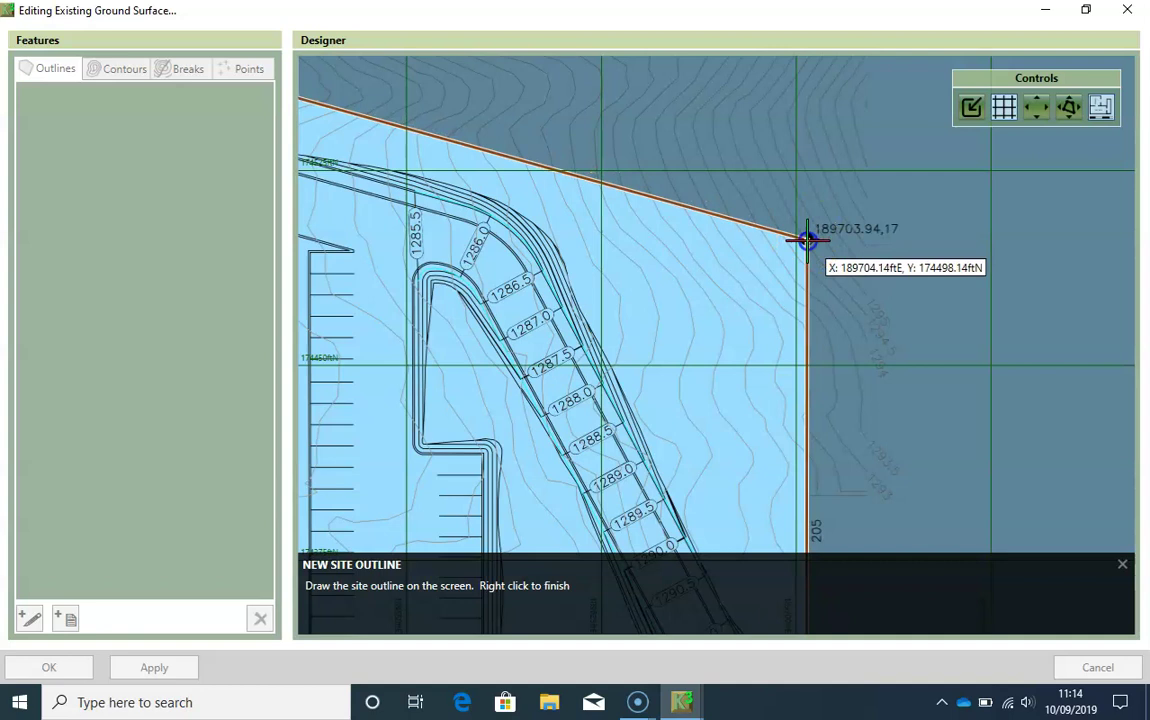
pyautogui.rightClick(808, 238)
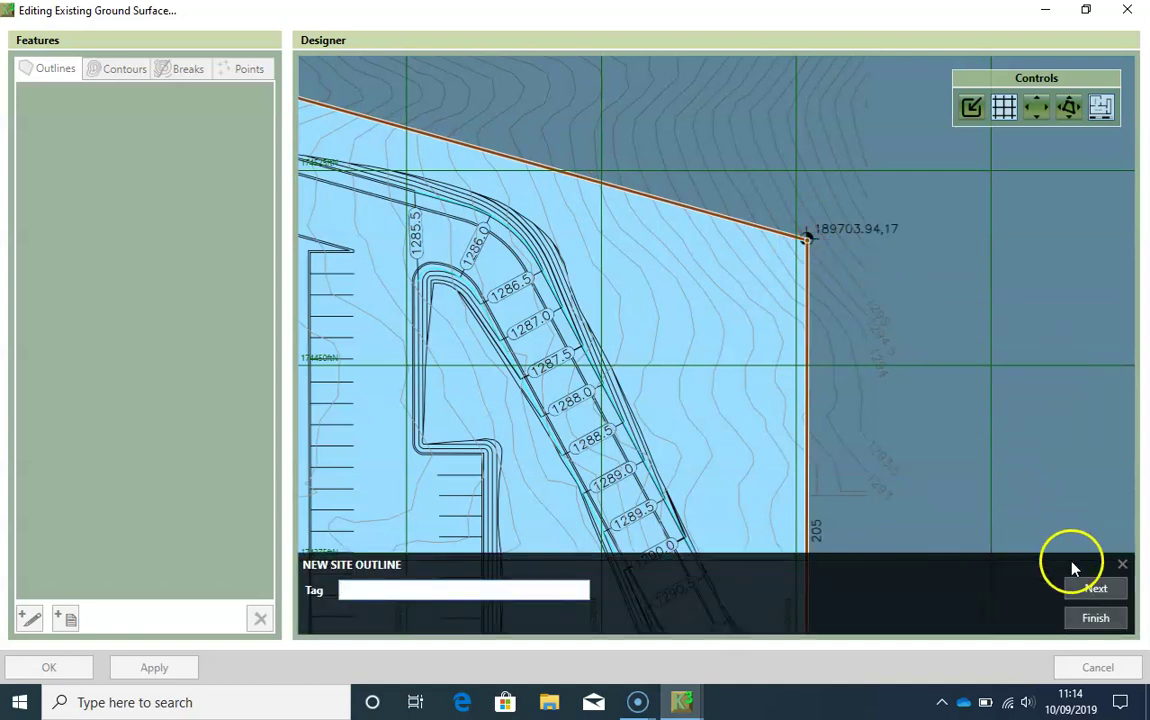
pyautogui.click(1097, 621)
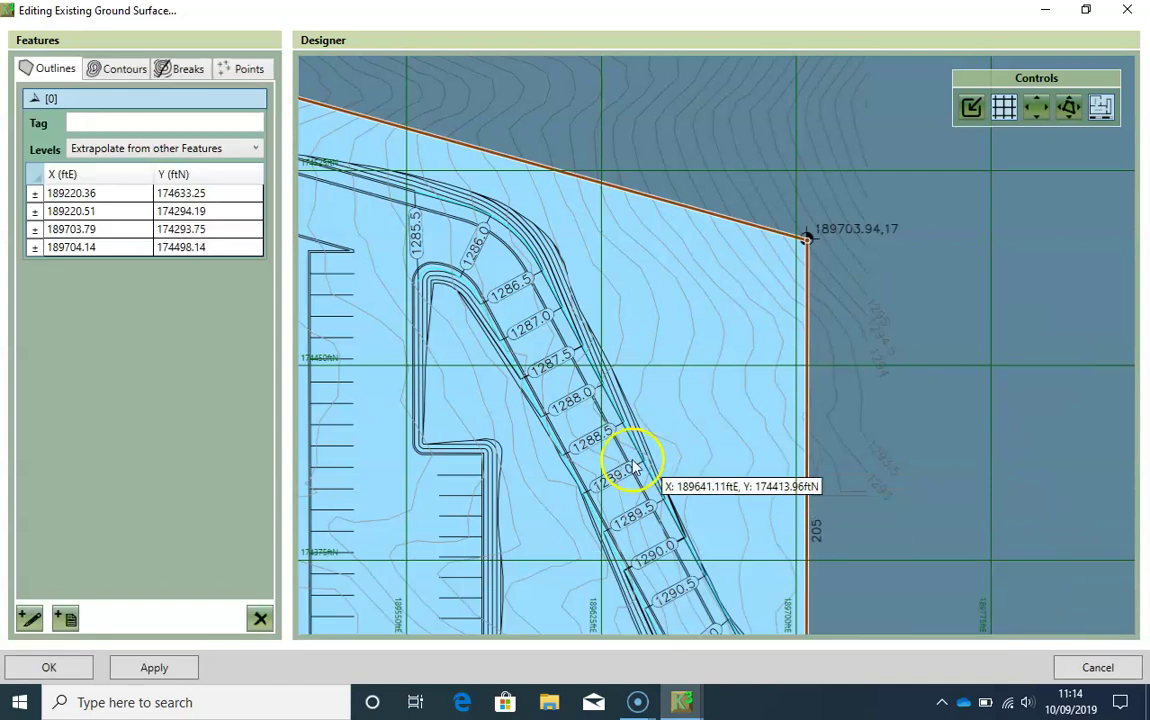
pyautogui.scroll(-3, 518, 468)
pyautogui.moveTo(420, 490); pyautogui.dragTo(742, 431, button='middle')
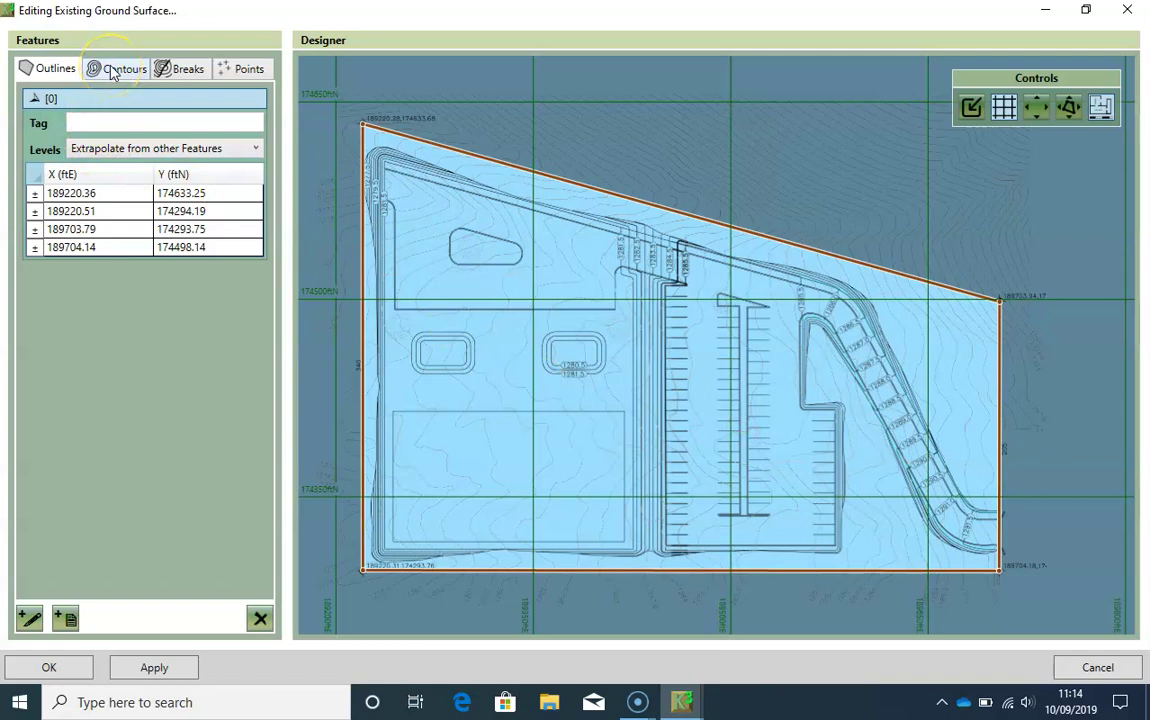
# Begin drawing a new contour line for the existing ground surface
pyautogui.click(112, 69)
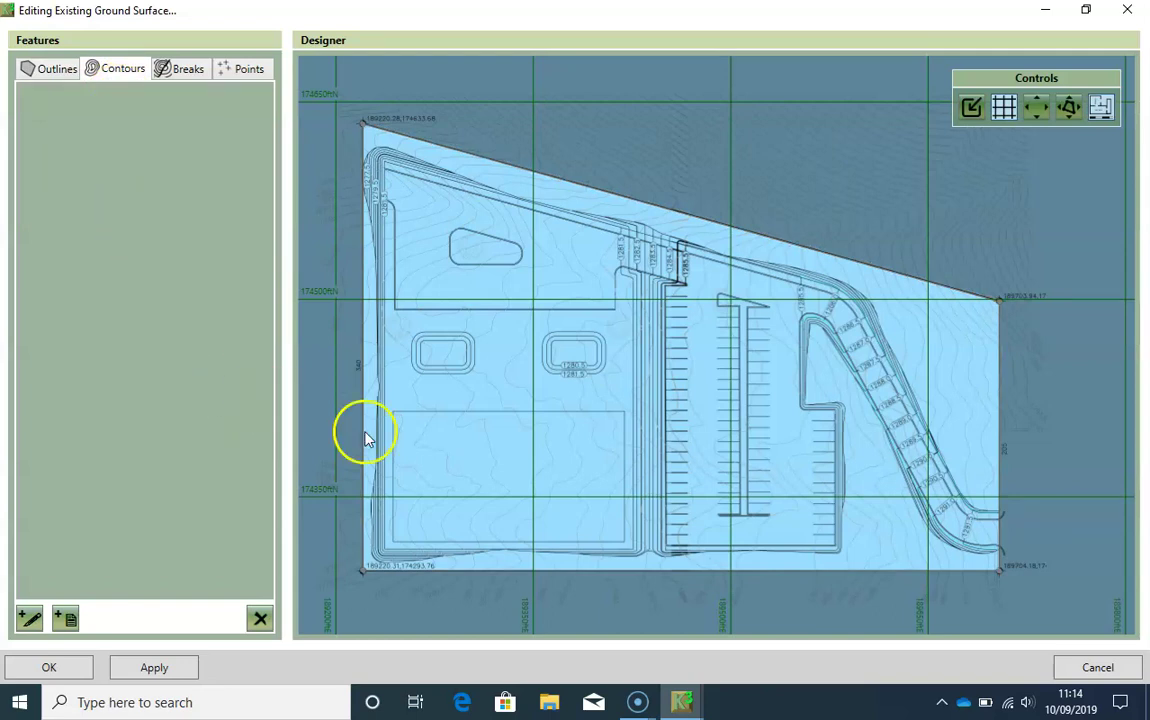
pyautogui.moveTo(453, 459)
pyautogui.mouseDown()
pyautogui.moveTo(487, 439)
pyautogui.moveTo(477, 490)
pyautogui.mouseUp()
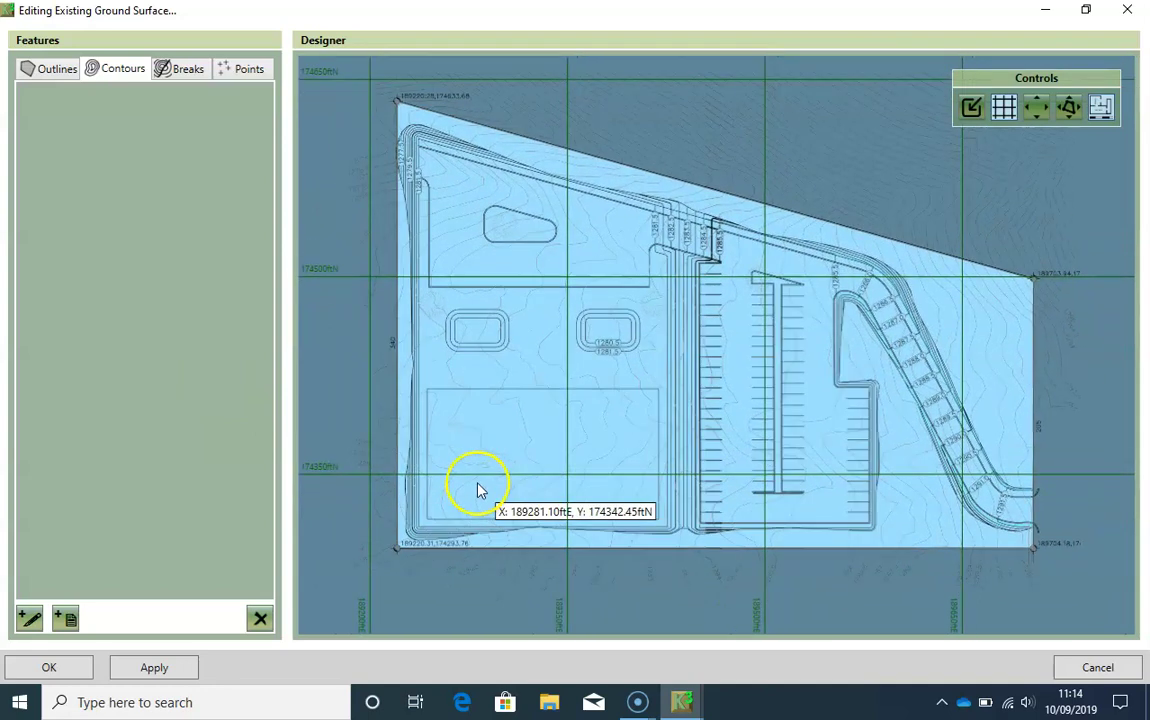
pyautogui.scroll(1, 485, 437)
pyautogui.scroll(-1, 517, 485)
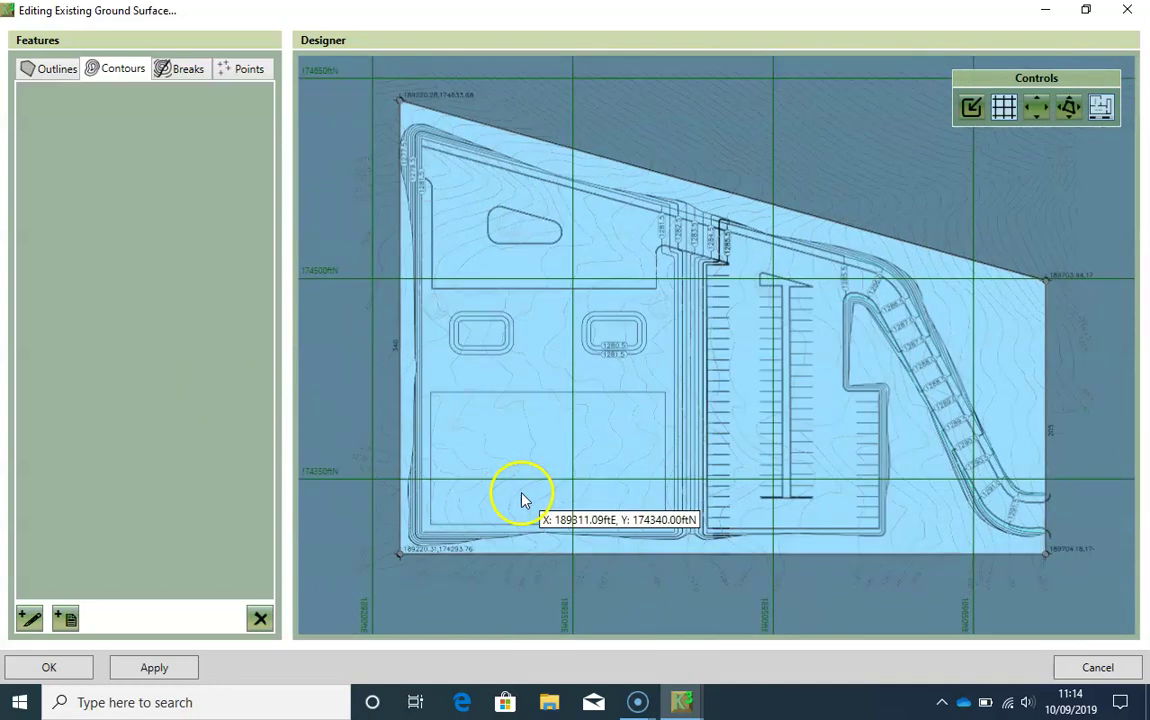
pyautogui.scroll(1, 438, 545)
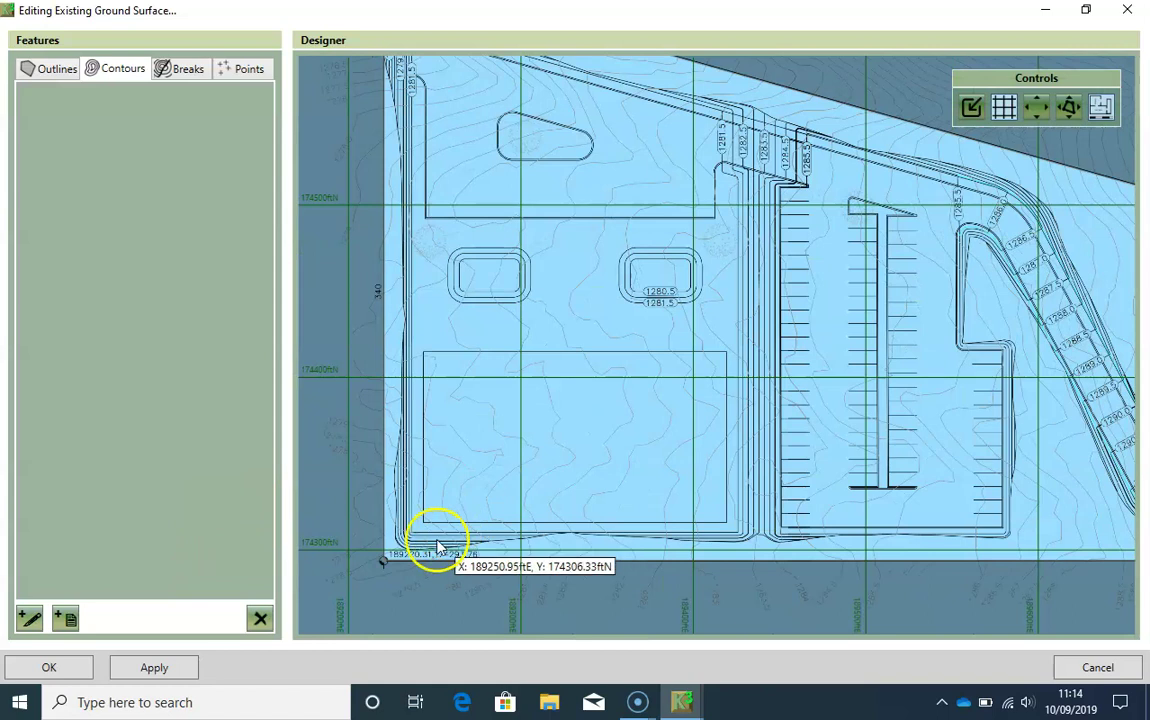
pyautogui.moveTo(438, 545)
pyautogui.mouseDown()
pyautogui.moveTo(457, 488)
pyautogui.moveTo(429, 527)
pyautogui.mouseUp()
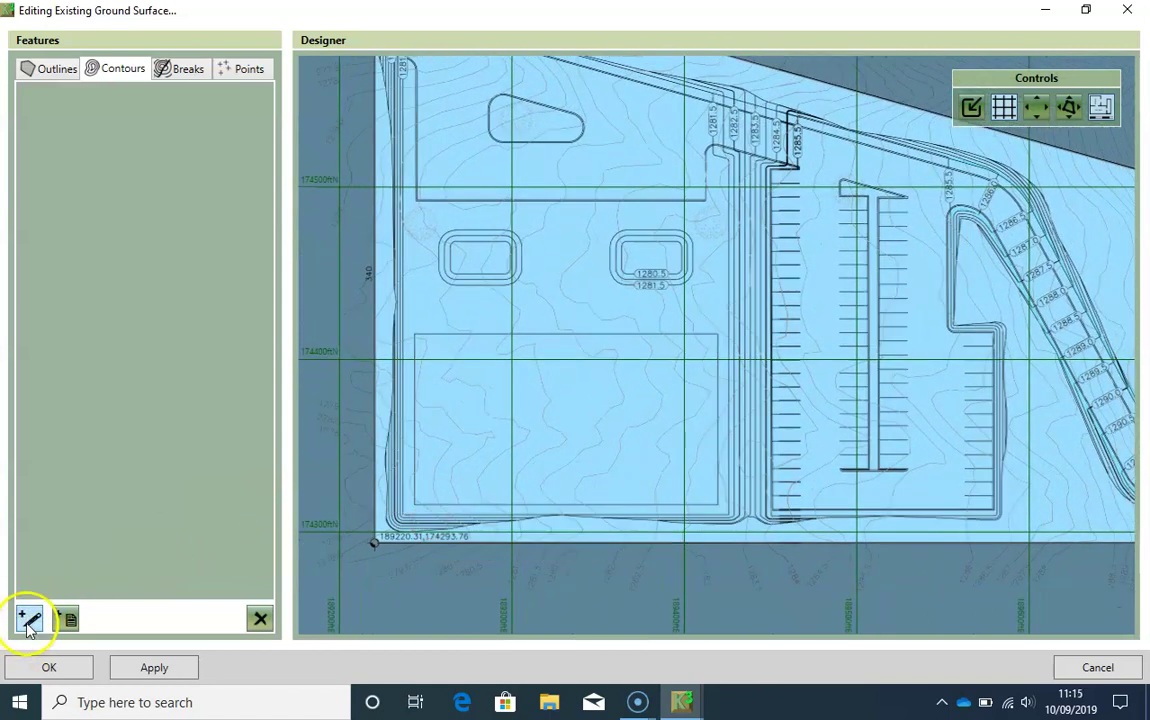
pyautogui.click(29, 620)
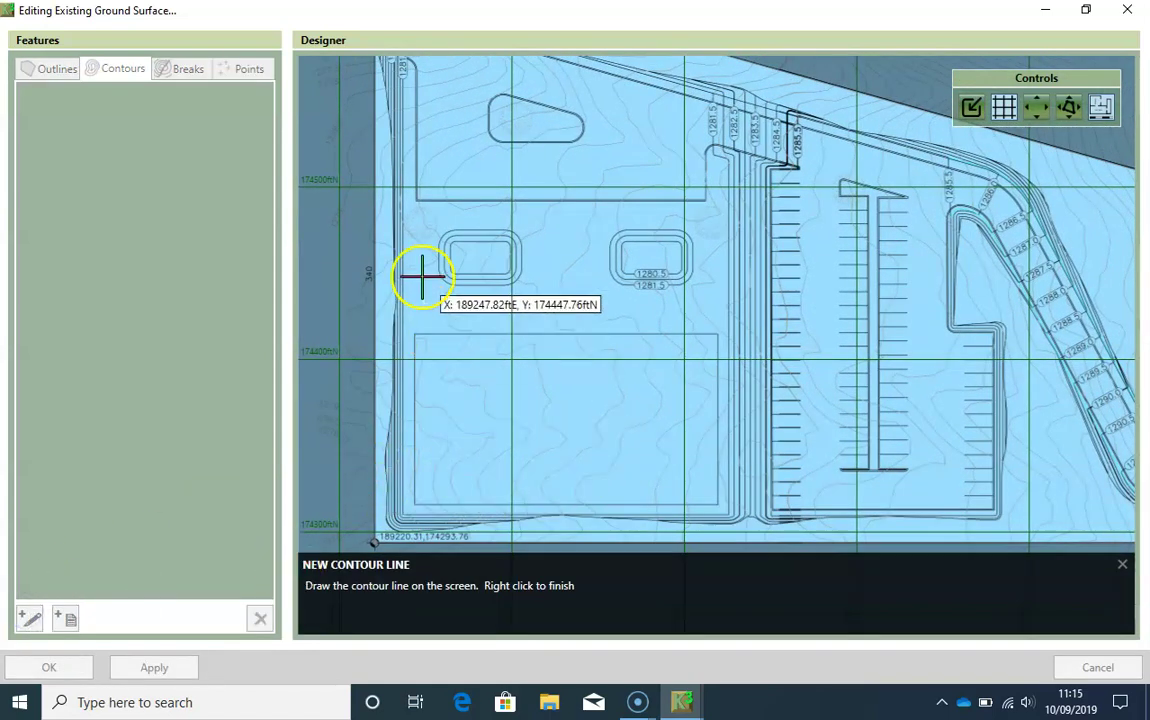
# Start the contour at the west boundary just above the southwest corner marker, about 189220, 174297, and trace it east across the corner
pyautogui.moveTo(422, 275); pyautogui.dragTo(411, 362)
pyautogui.moveTo(429, 270)
pyautogui.mouseDown()
pyautogui.moveTo(418, 336)
pyautogui.moveTo(416, 203)
pyautogui.mouseUp()
pyautogui.moveTo(447, 406); pyautogui.dragTo(424, 266)
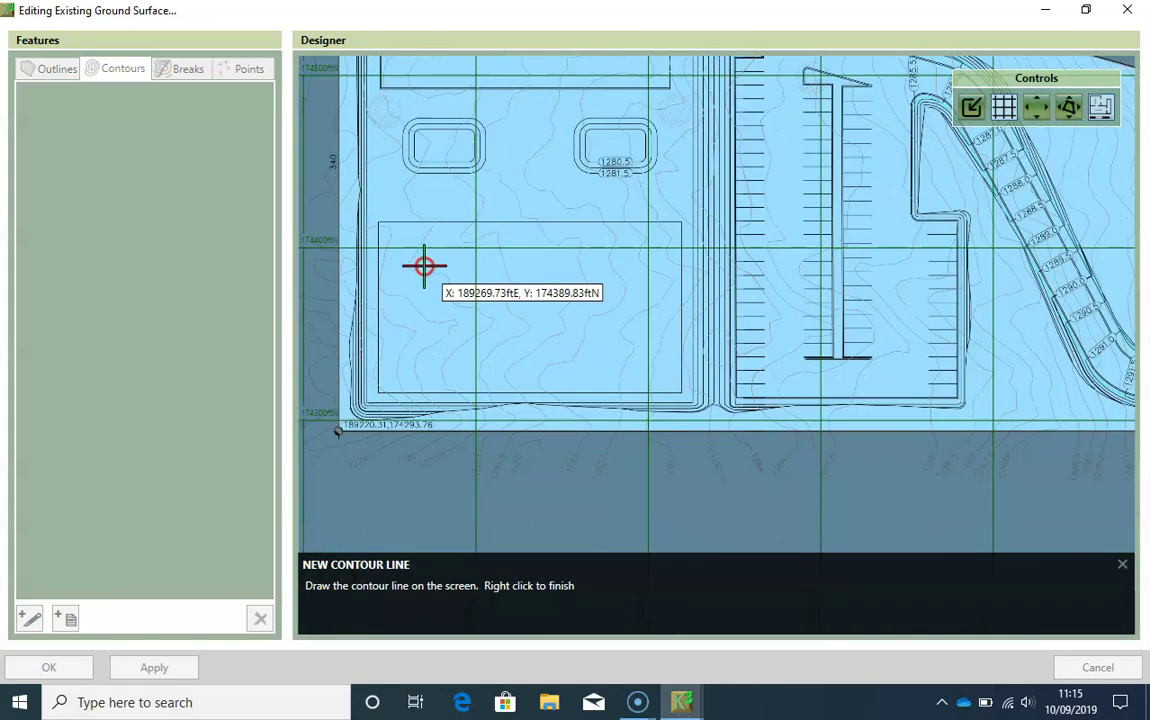
pyautogui.moveTo(455, 331); pyautogui.dragTo(480, 316)
pyautogui.scroll(2, 436, 367)
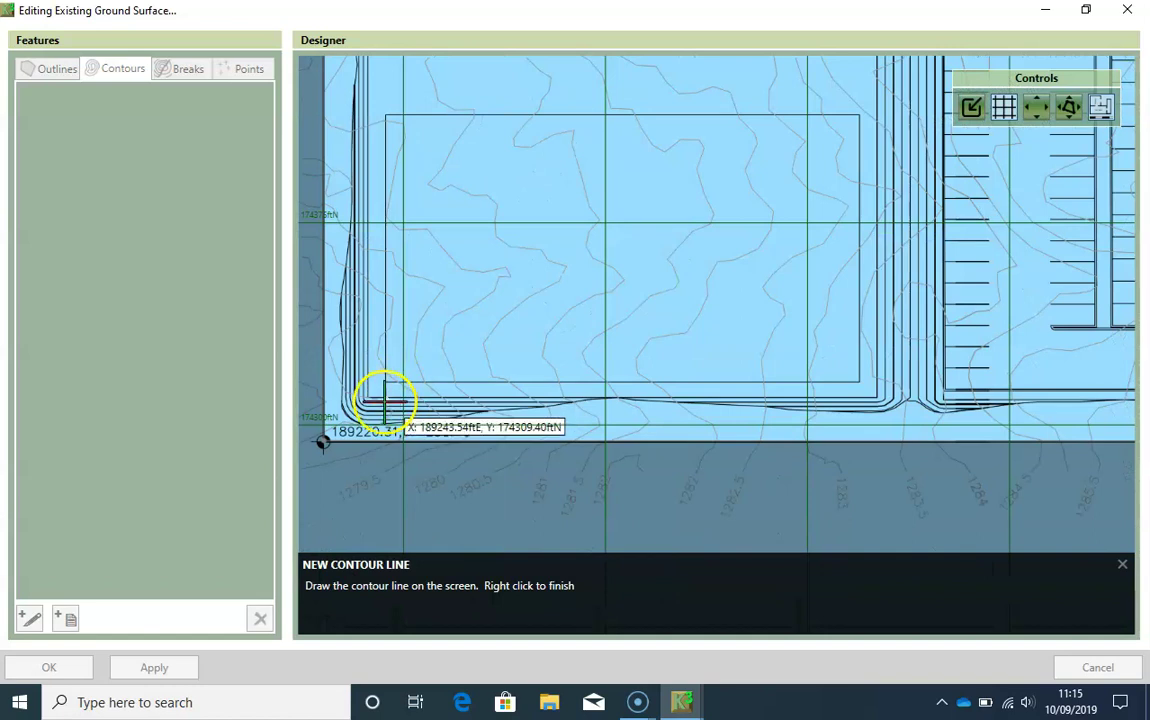
pyautogui.moveTo(416, 365); pyautogui.dragTo(488, 352)
pyautogui.scroll(1, 433, 427)
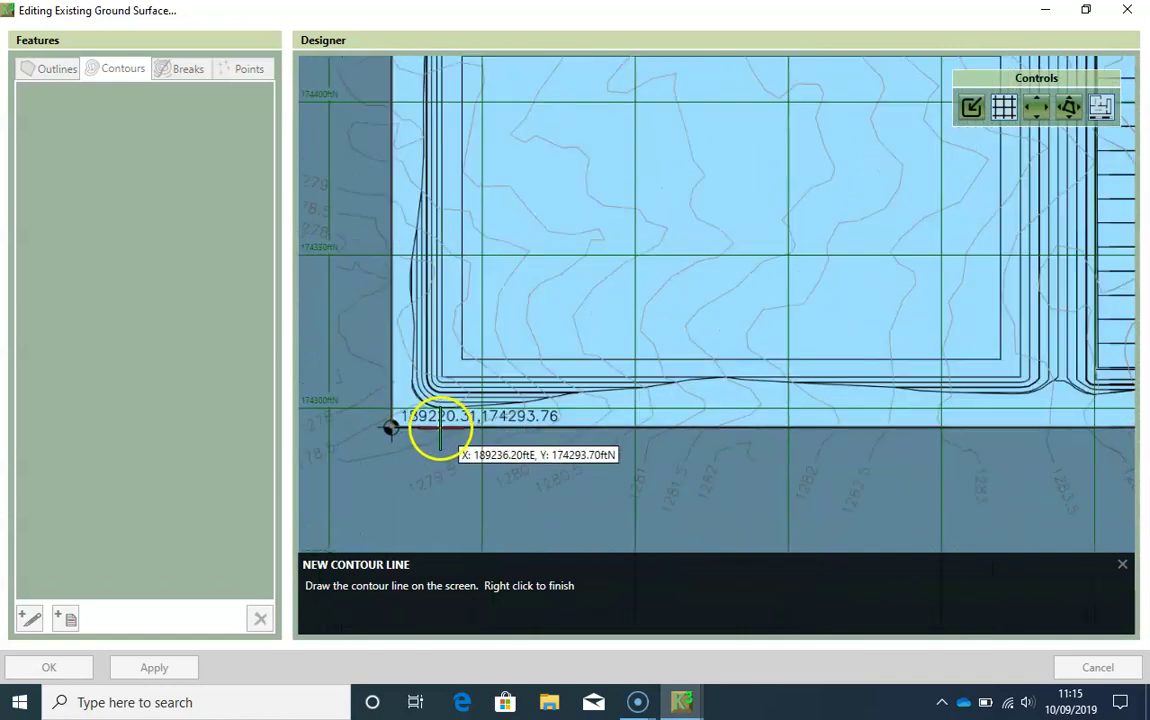
pyautogui.scroll(4, 385, 420)
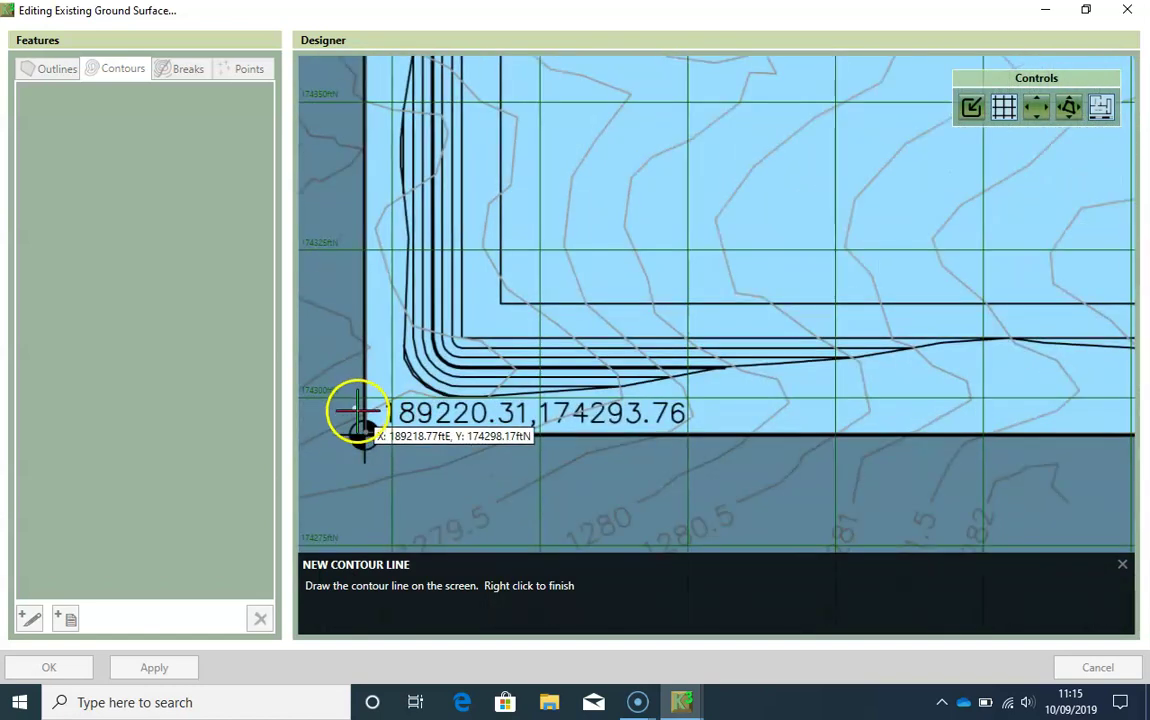
pyautogui.scroll(2, 360, 412)
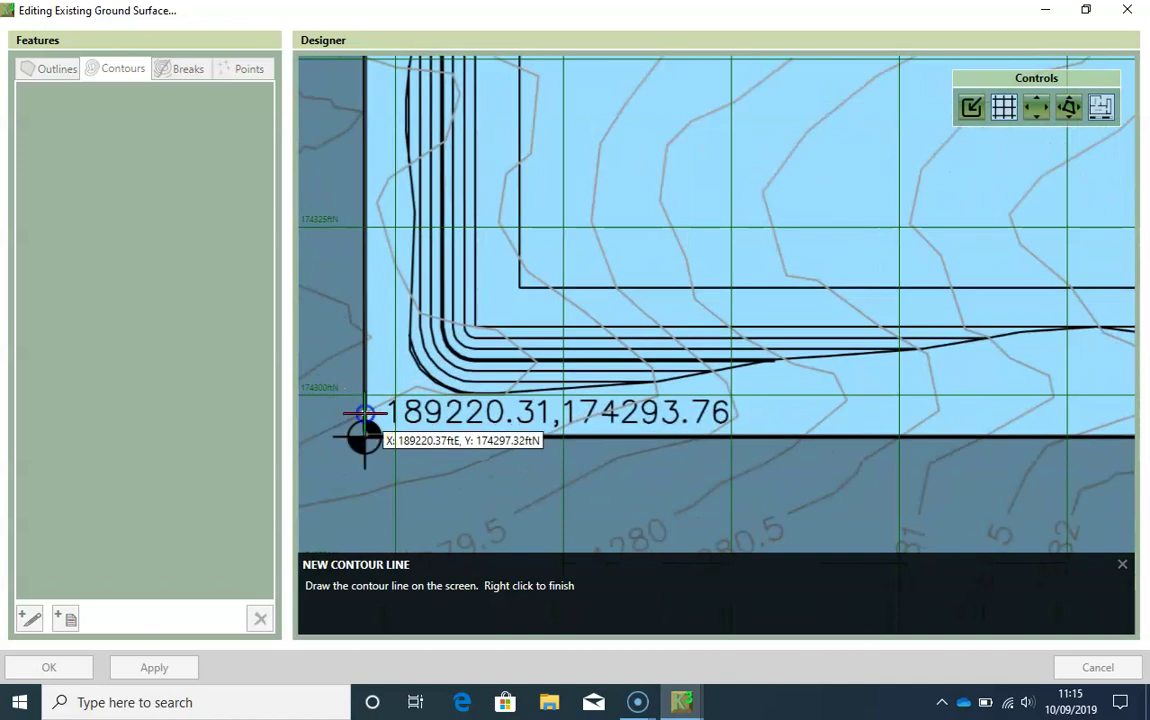
pyautogui.click(364, 413)
pyautogui.click(416, 384)
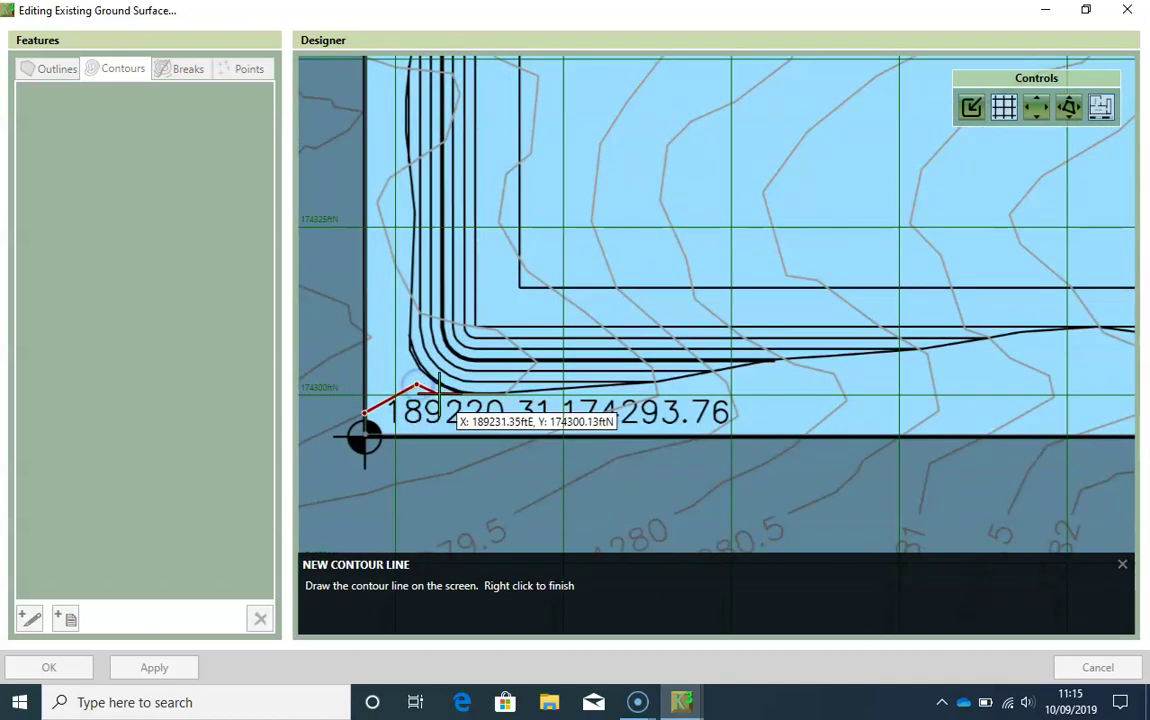
pyautogui.click(498, 392)
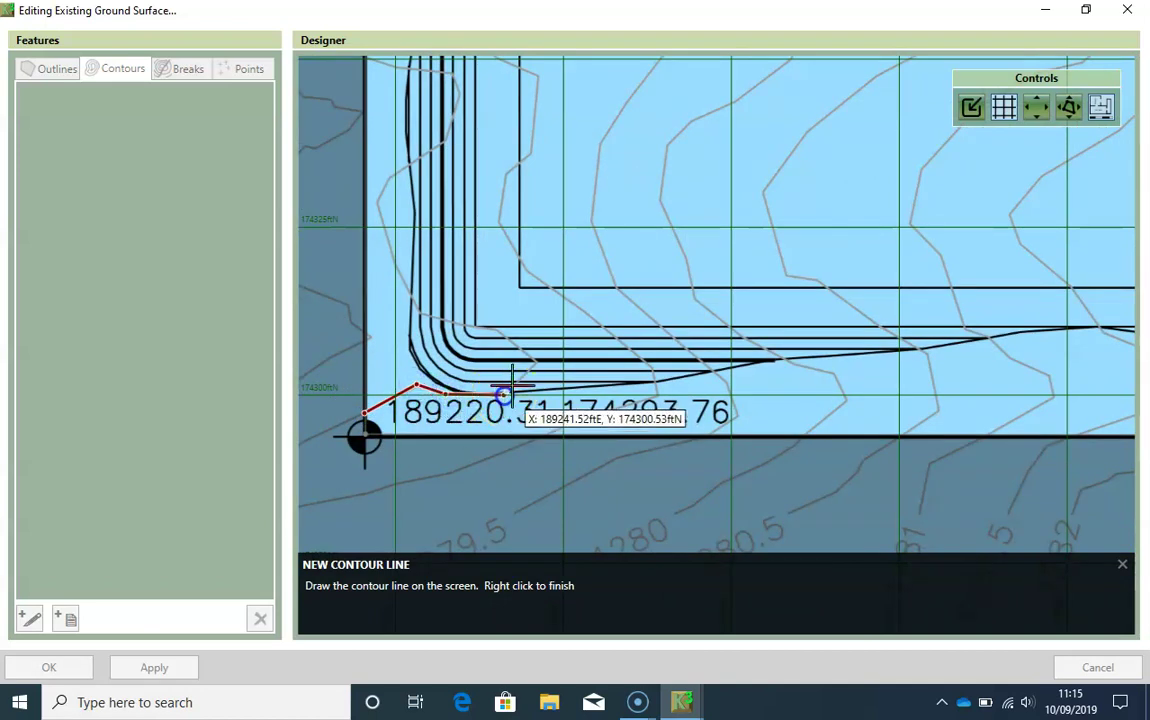
pyautogui.click(536, 365)
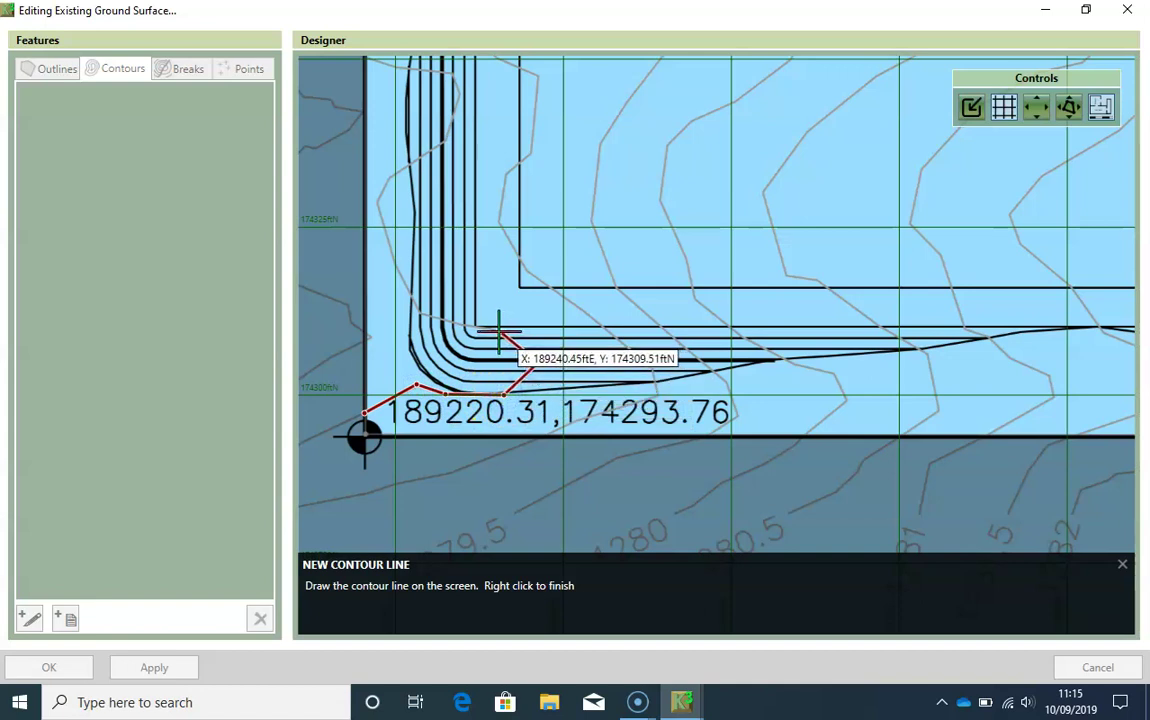
# Continue tracing the contour northwest across the corner and up near the west boundary to about 189233, 174338
pyautogui.click(498, 330)
pyautogui.click(463, 321)
pyautogui.click(420, 315)
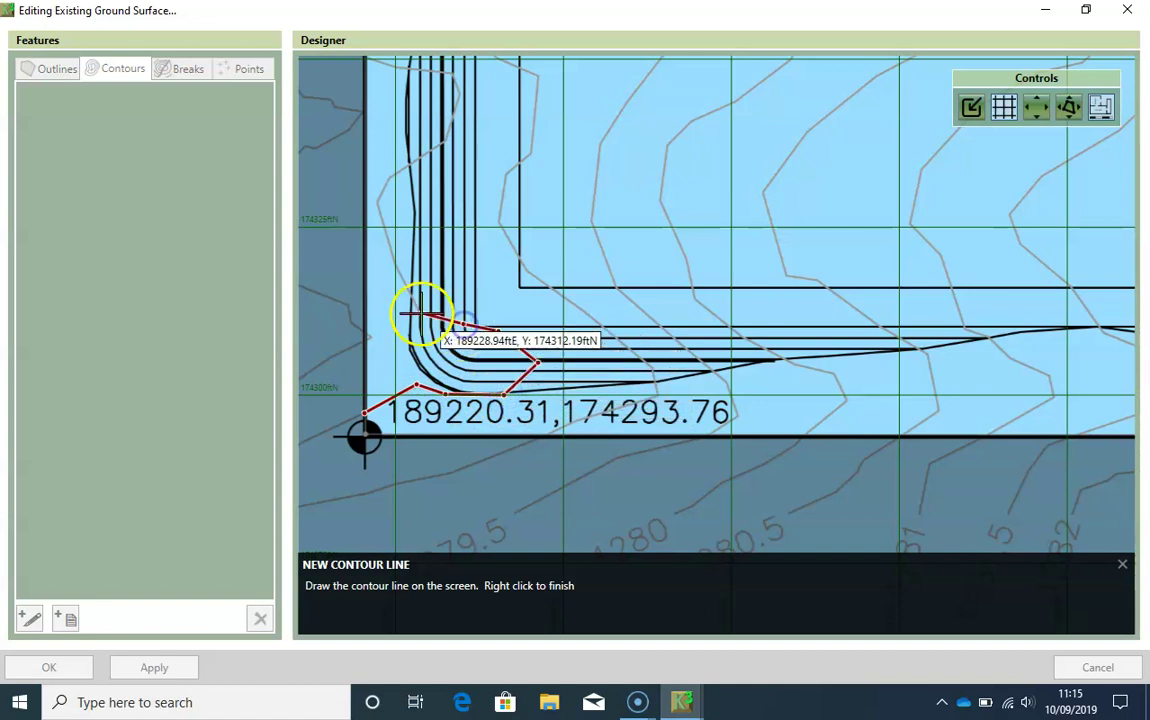
pyautogui.click(397, 262)
pyautogui.click(377, 208)
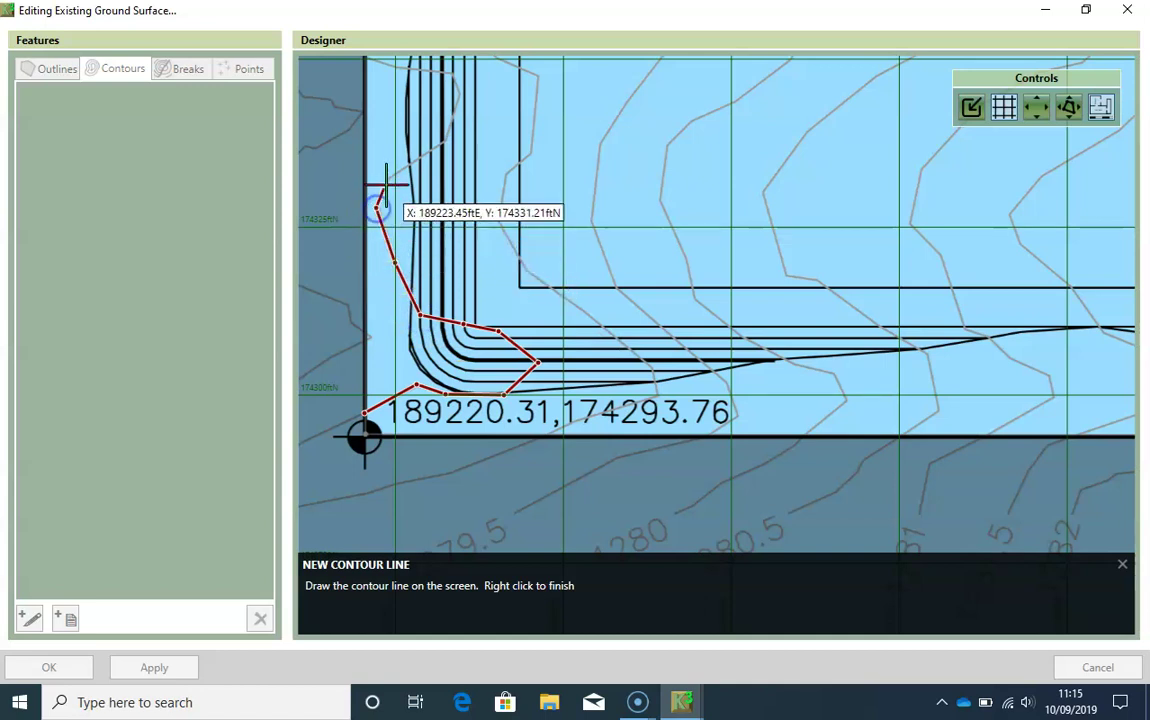
pyautogui.click(391, 179)
pyautogui.click(445, 144)
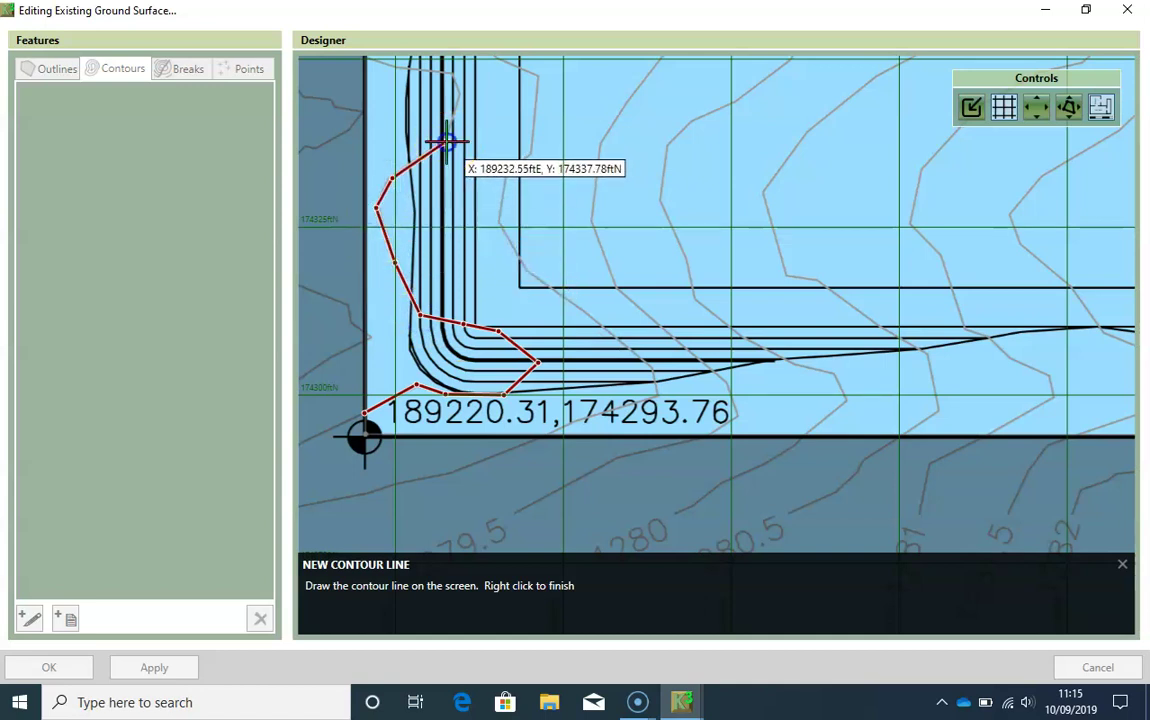
# Trace the remaining contour bend north and west, ending the line on the west boundary at about 189220, 174350
pyautogui.moveTo(446, 142); pyautogui.dragTo(431, 287, button='middle')
pyautogui.scroll(1, 431, 286)
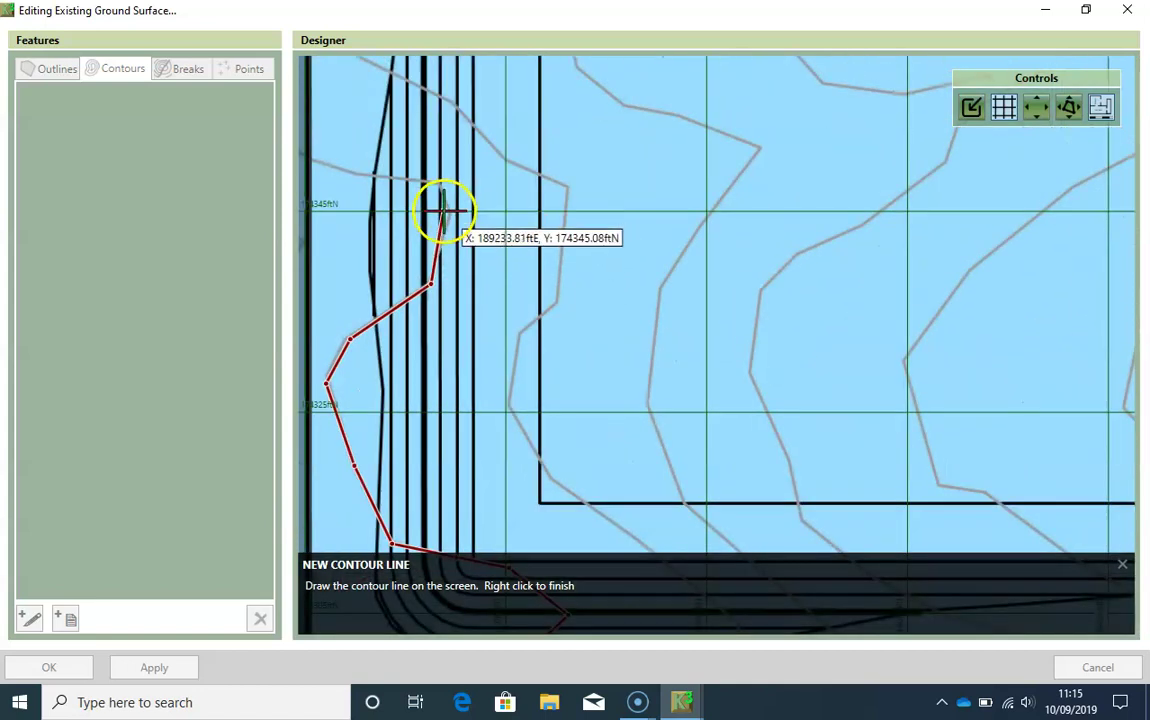
pyautogui.click(448, 211)
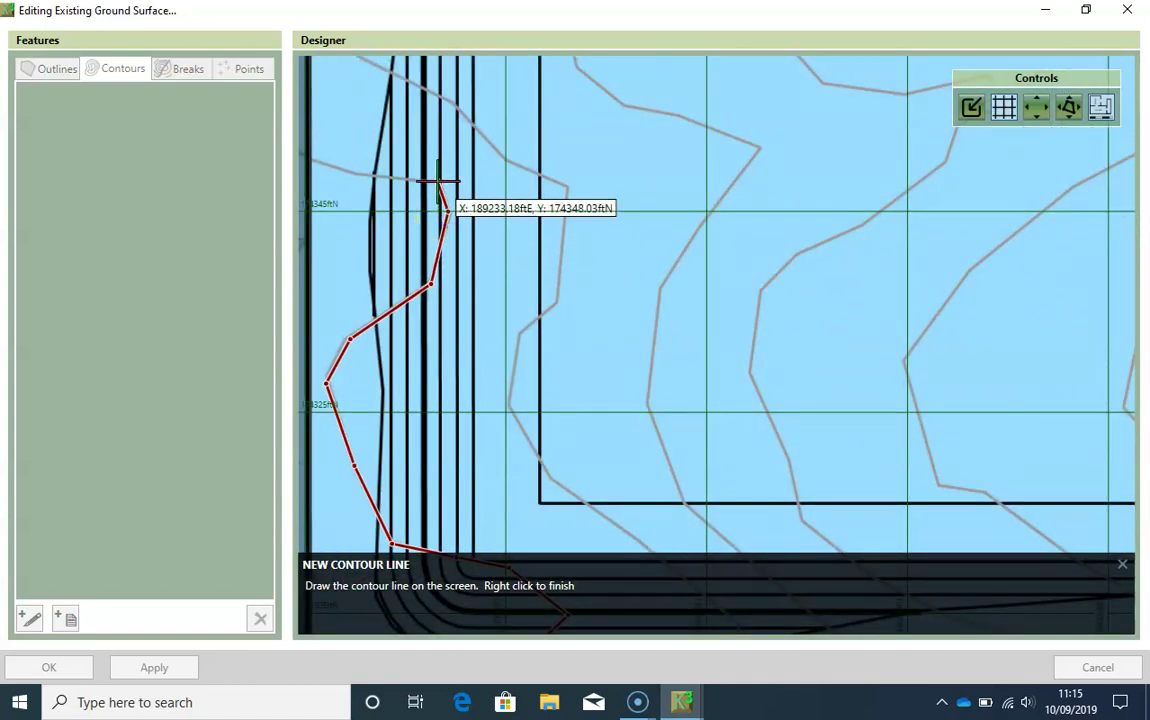
pyautogui.click(437, 181)
pyautogui.click(359, 175)
pyautogui.moveTo(405, 202); pyautogui.dragTo(446, 241, button='middle')
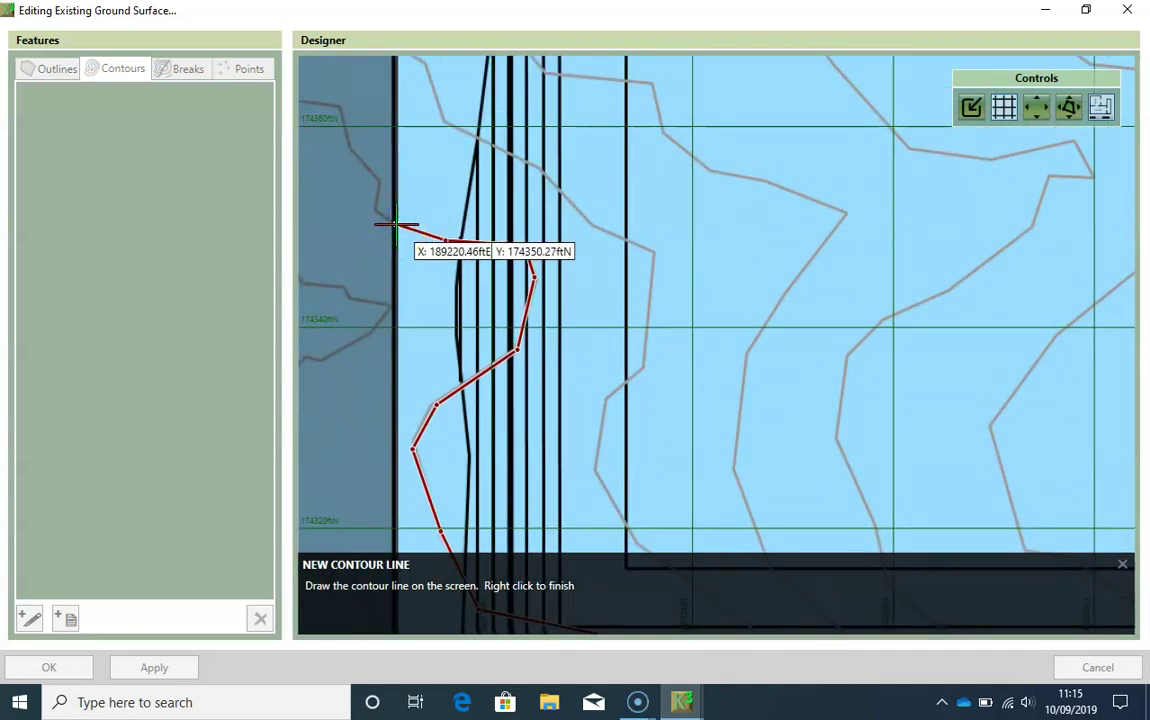
pyautogui.rightClick(396, 225)
# Set the traced contour's level to 1278.5 ft with the tag blank and accept it
pyautogui.scroll(-2, 519, 375)
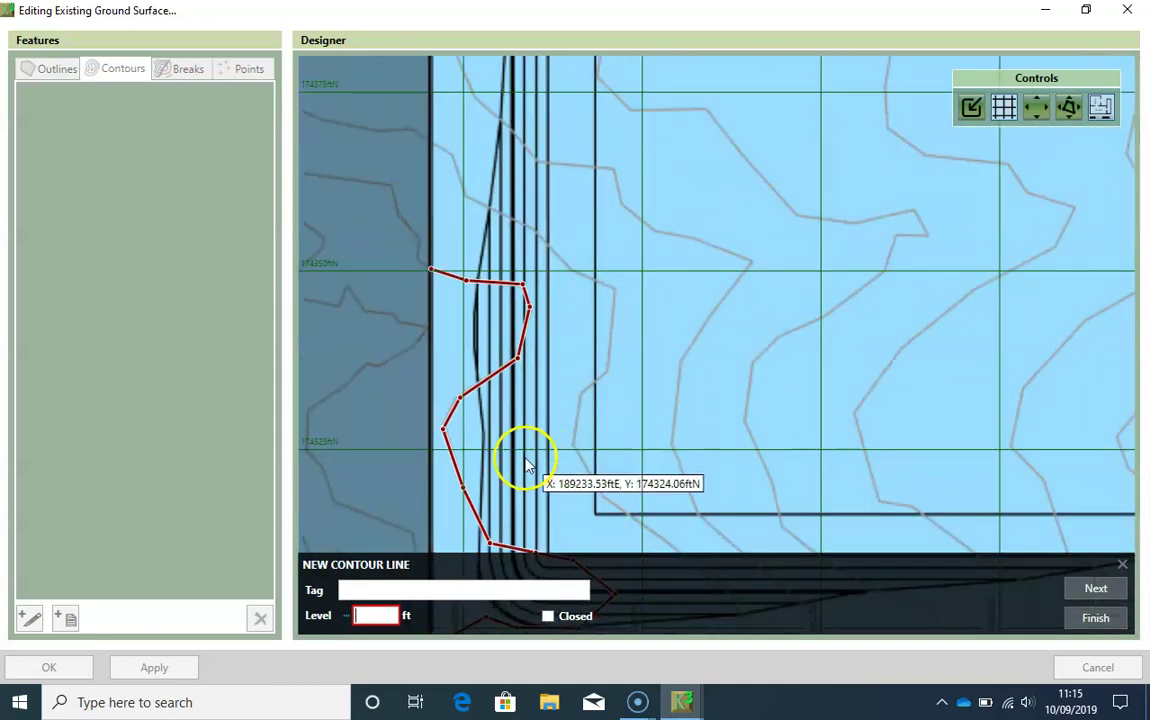
pyautogui.moveTo(525, 461); pyautogui.dragTo(509, 268)
pyautogui.moveTo(520, 392); pyautogui.dragTo(600, 332, button='middle')
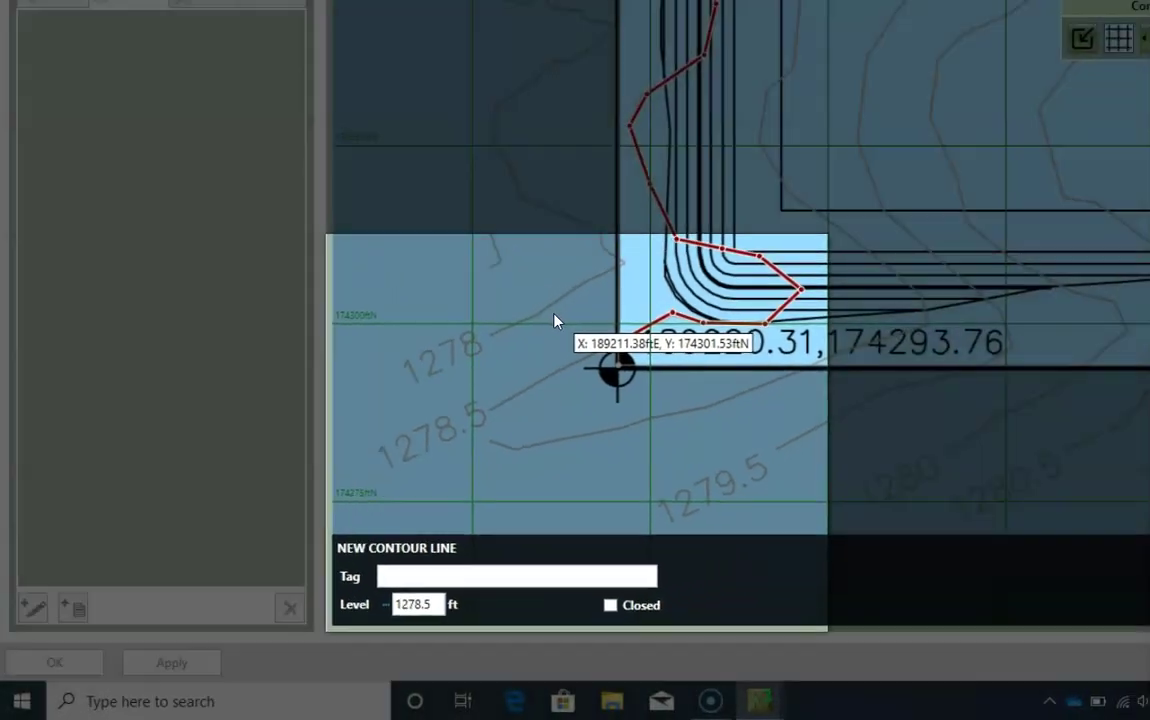
pyautogui.press('Return')
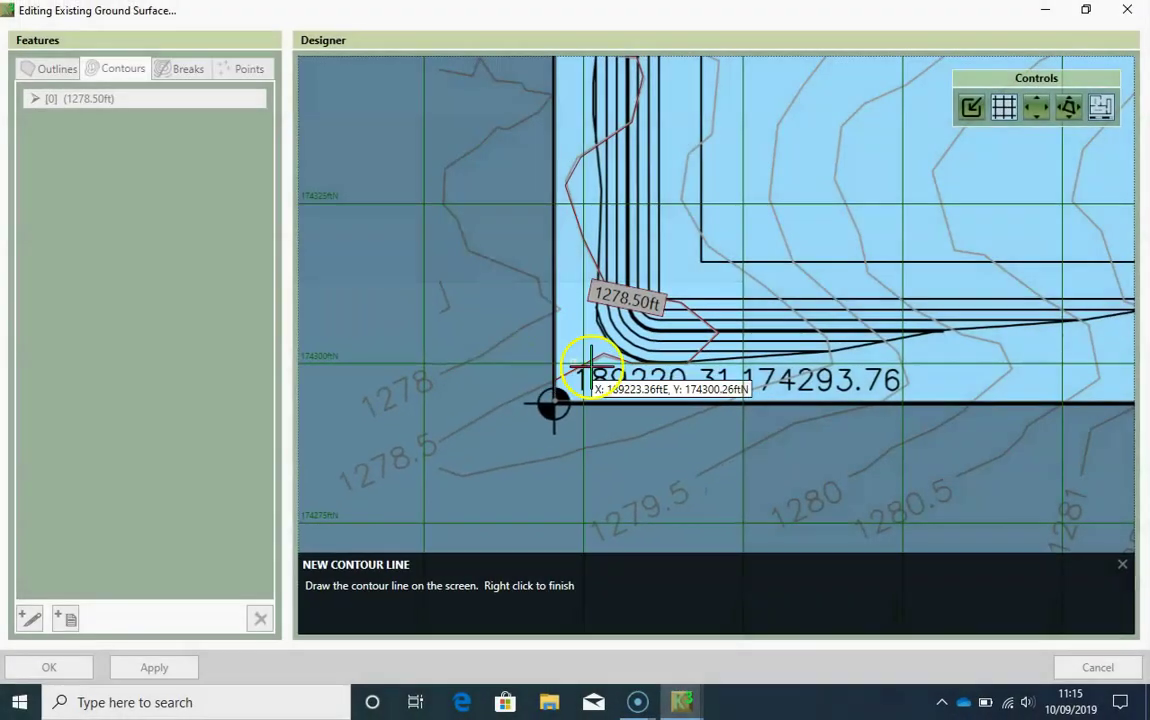
# Start the next contour east of the 1278.50 ft line on the south boundary and trace it northwest to about 189243, 174320
pyautogui.click(722, 403)
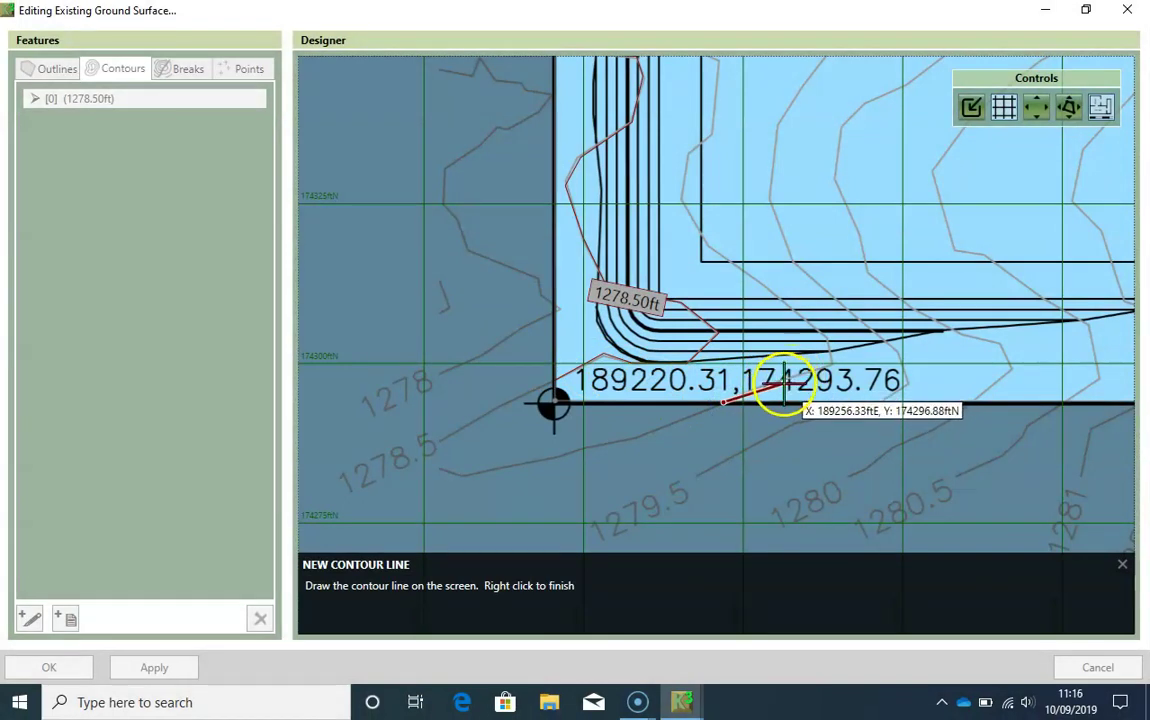
pyautogui.click(831, 358)
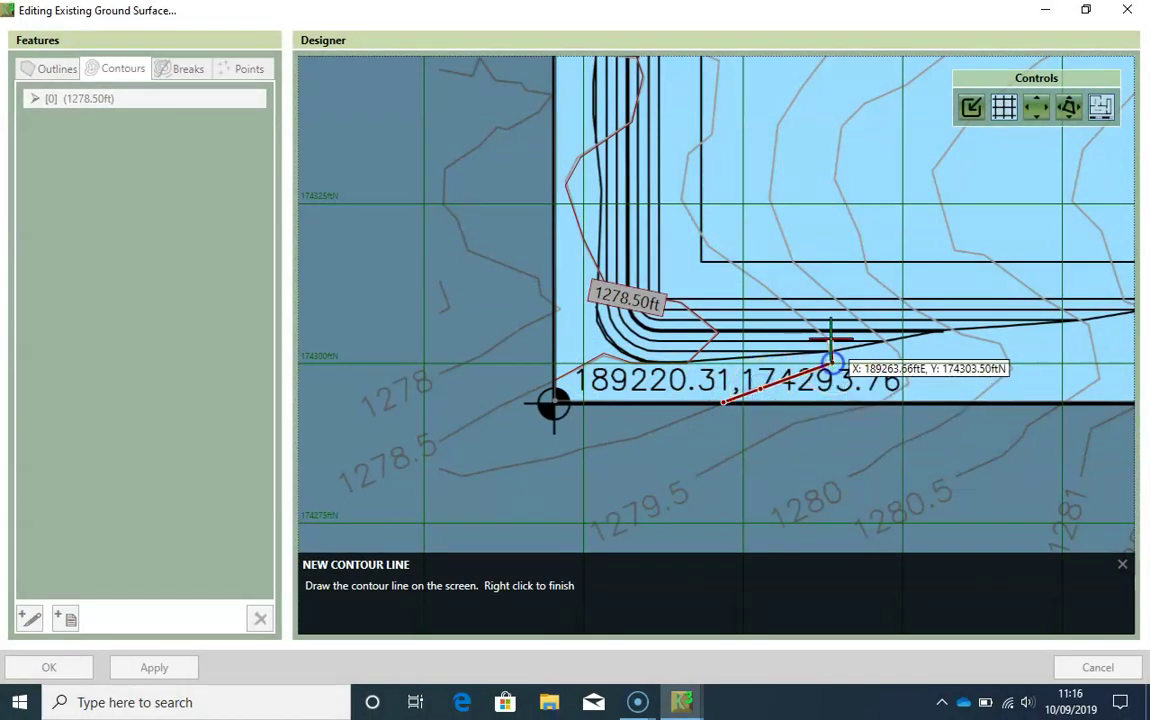
pyautogui.click(827, 334)
pyautogui.click(707, 242)
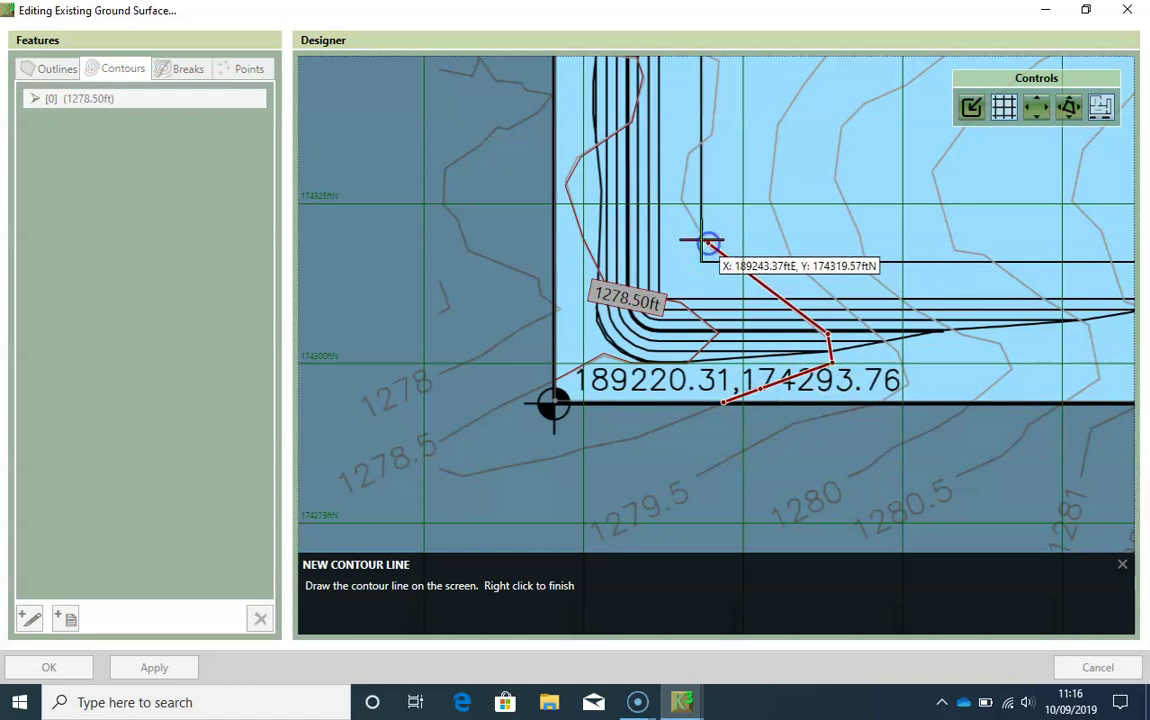
pyautogui.click(657, 190)
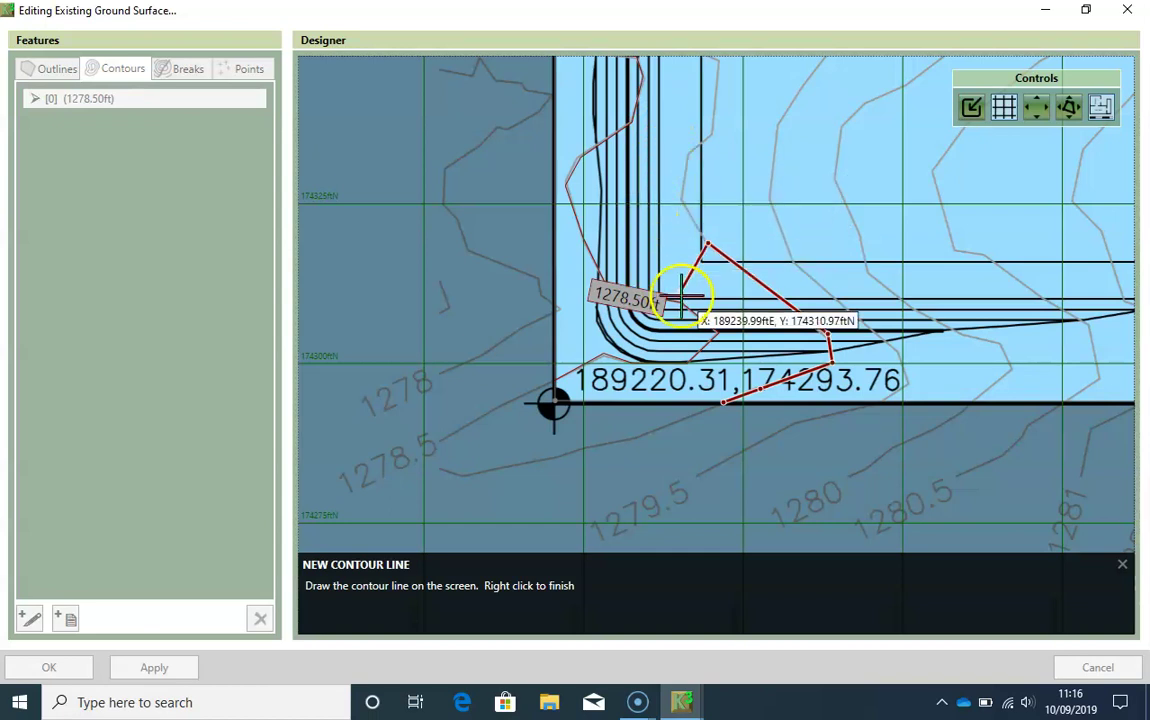
pyautogui.scroll(2, 683, 215)
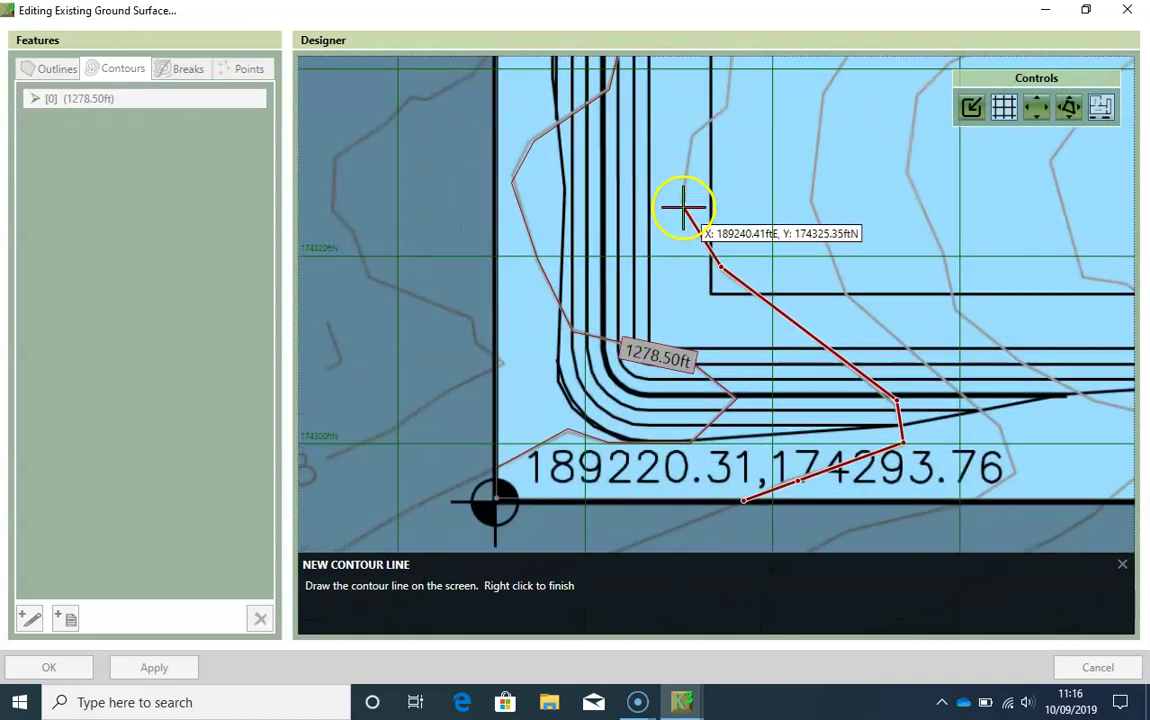
# Continue this contour north and northwest along the plan line, ending it on the west boundary at about 189220, 174368
pyautogui.click(684, 203)
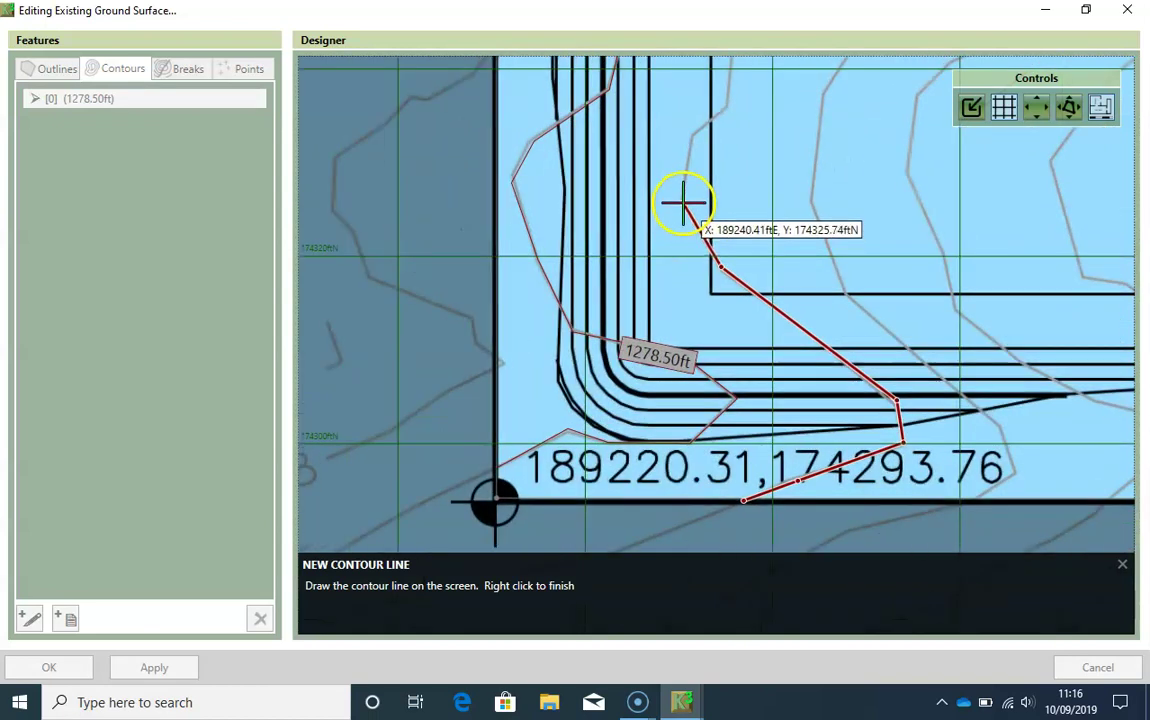
pyautogui.click(691, 135)
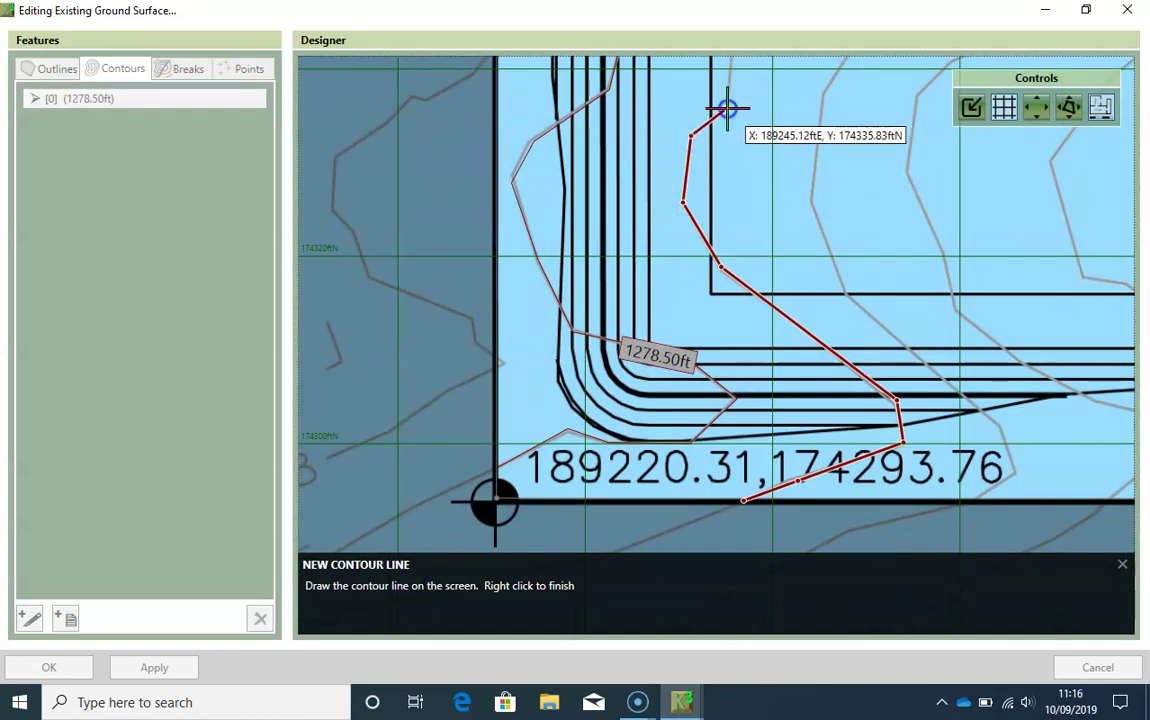
pyautogui.click(727, 108)
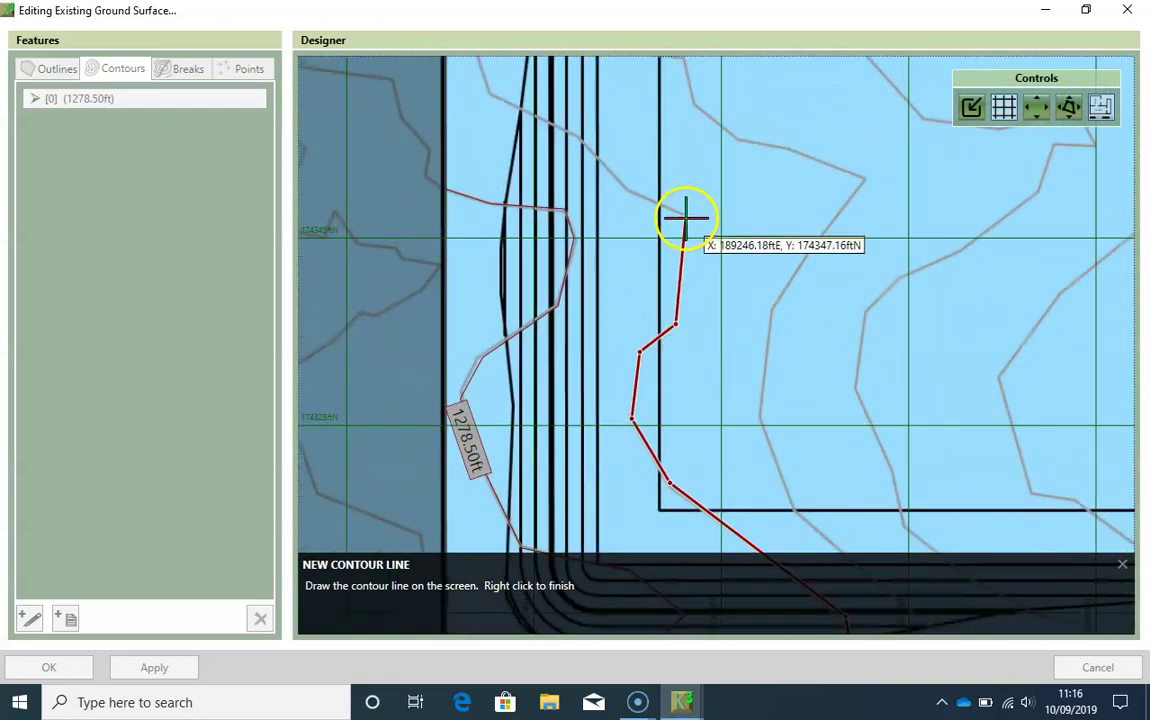
pyautogui.click(626, 190)
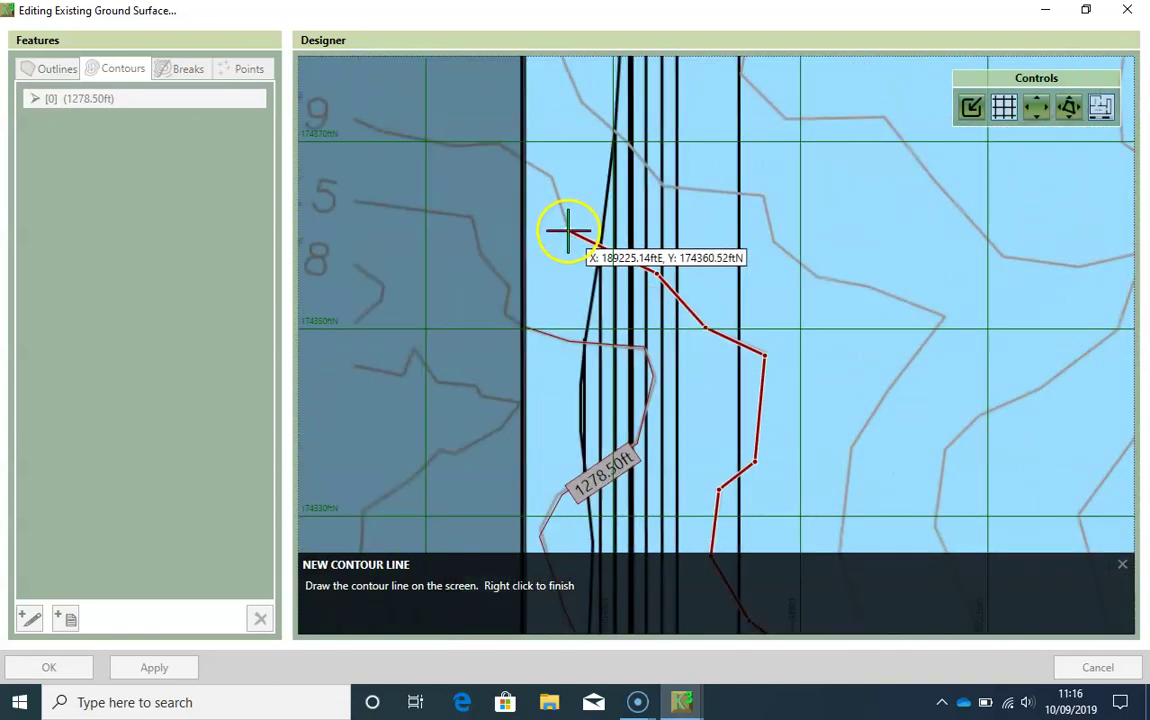
pyautogui.click(566, 229)
pyautogui.click(552, 177)
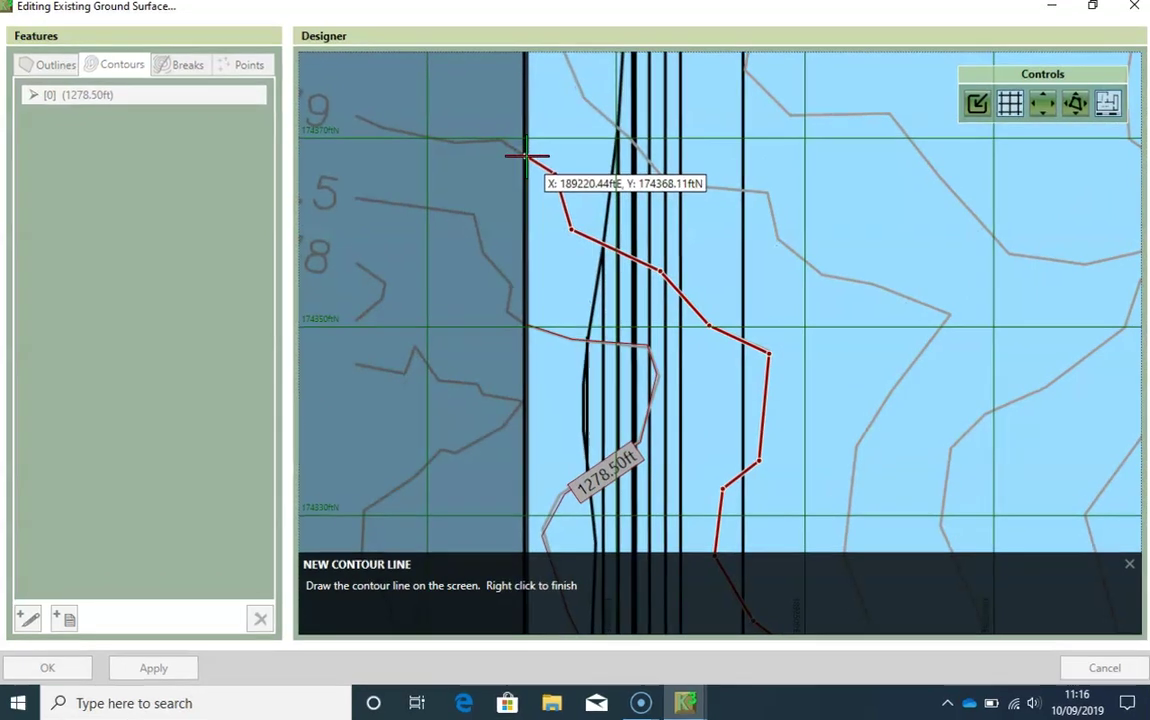
pyautogui.rightClick(523, 158)
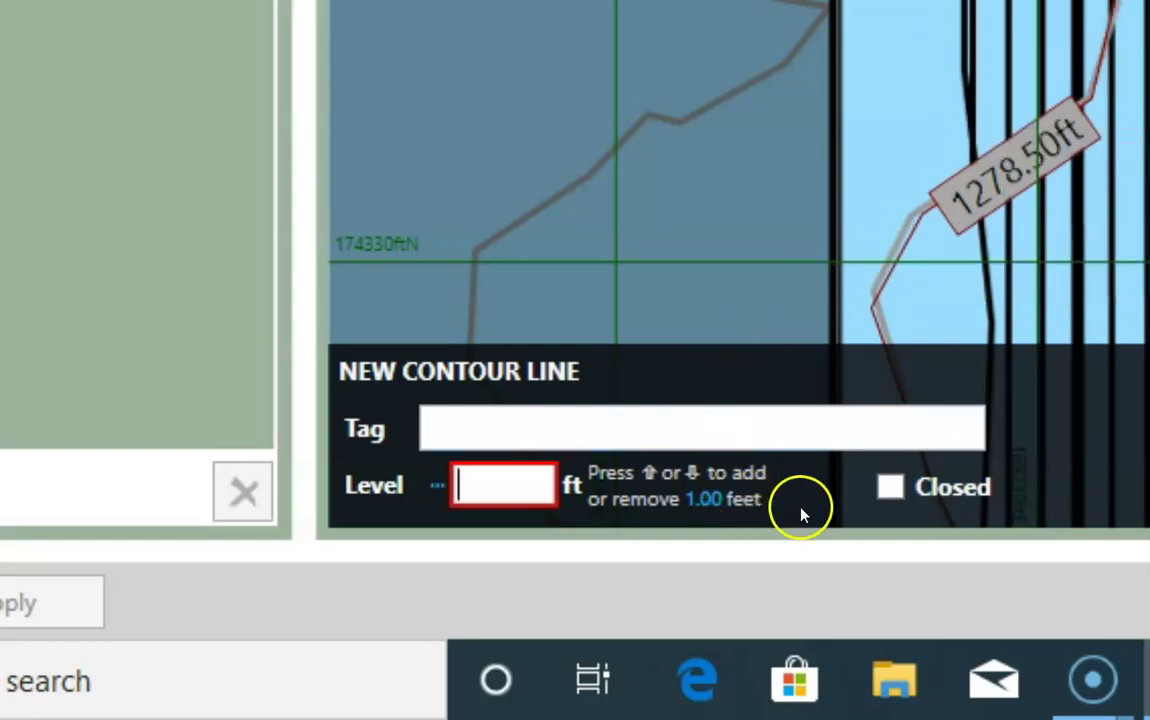
# Set the level increment to 0.5 feet, raise the contour's level one increment to 1279.00 ft, and accept it
pyautogui.click(698, 497)
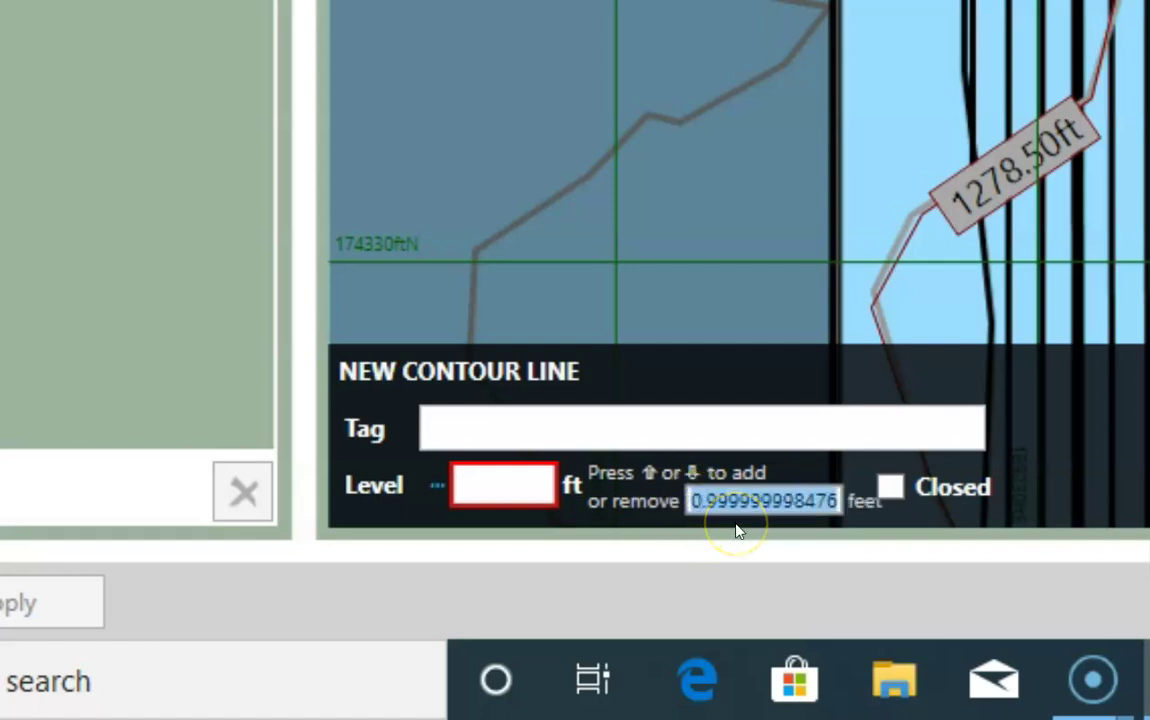
pyautogui.write('0.5')
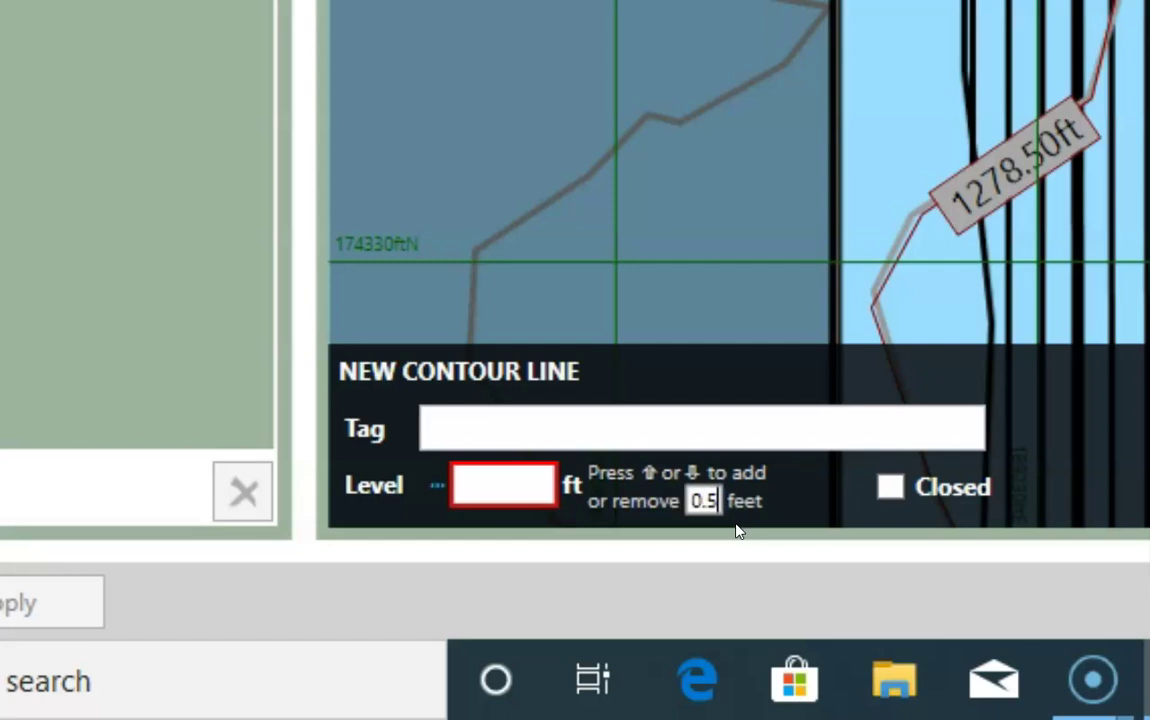
pyautogui.click(509, 484)
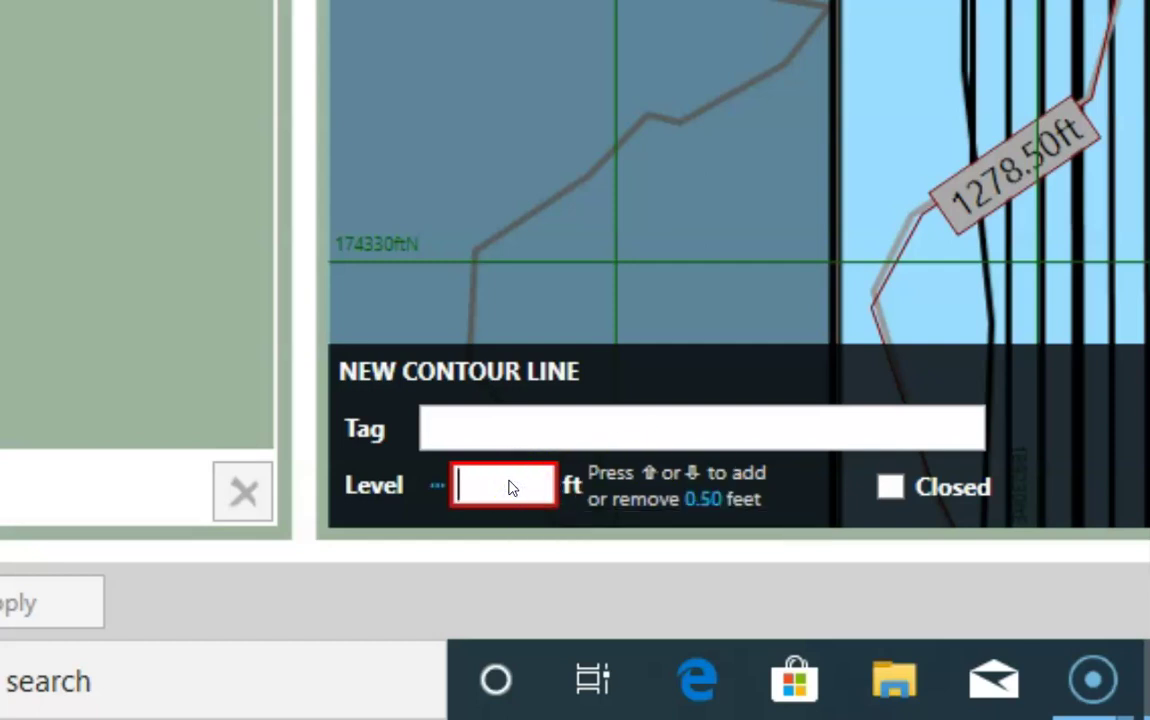
pyautogui.press('Up')
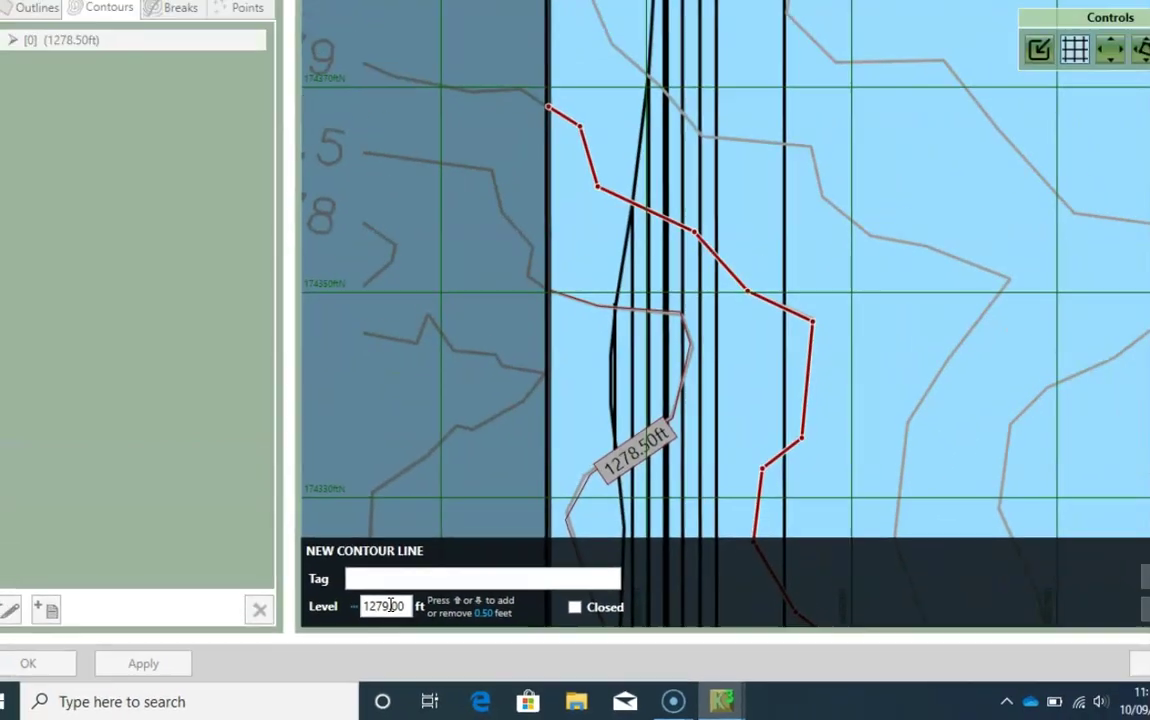
pyautogui.press('Return')
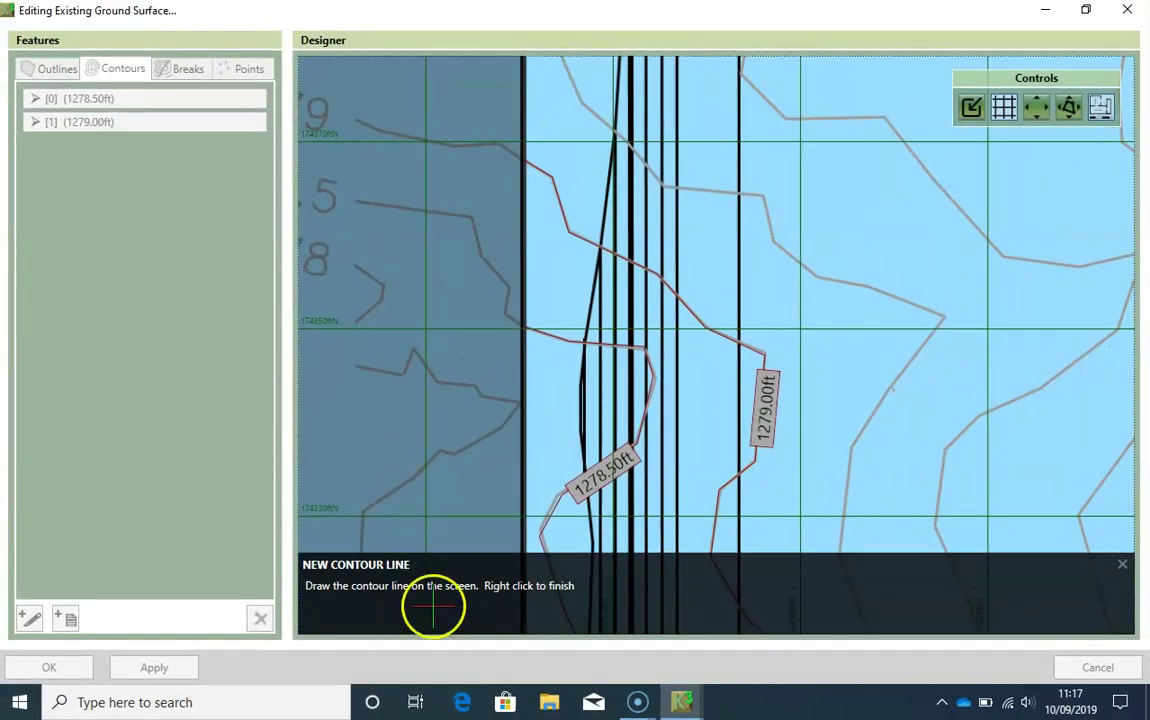
# Start the next contour east of the 1279.00 ft line at the south boundary and trace it northwest to about 189258, 174316
pyautogui.scroll(-1, 600, 440)
pyautogui.moveTo(727, 498); pyautogui.dragTo(615, 295, button='middle')
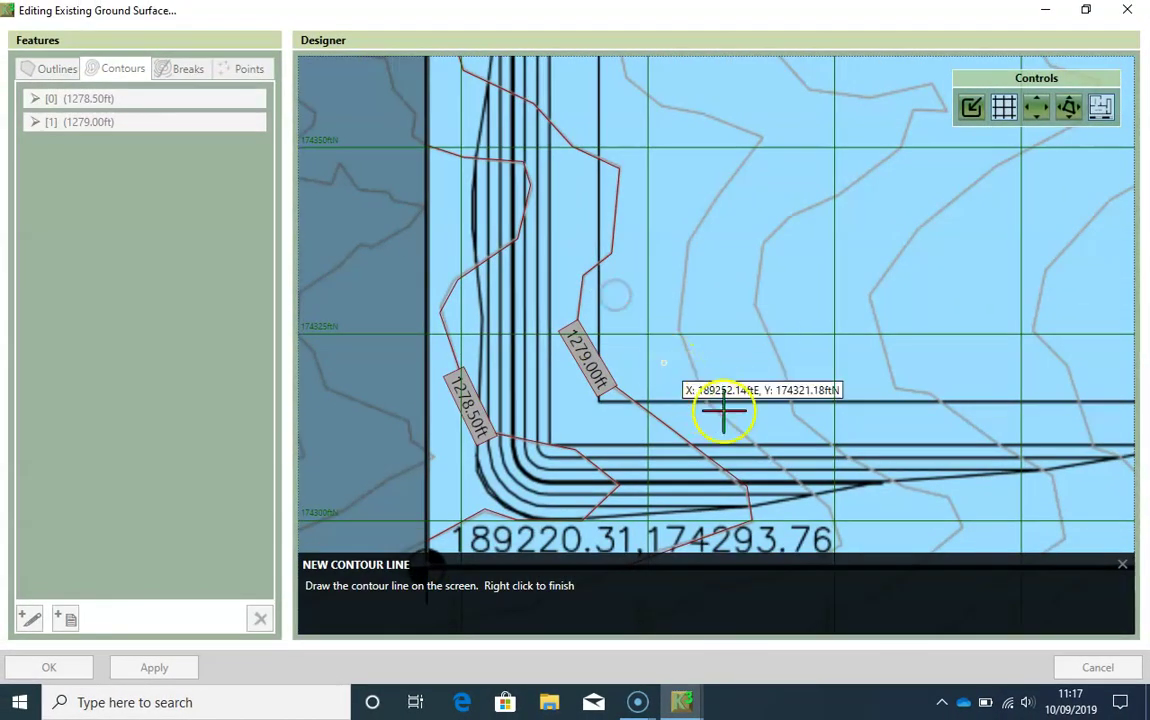
pyautogui.moveTo(723, 410); pyautogui.dragTo(670, 321, button='middle')
pyautogui.scroll(3, 768, 465)
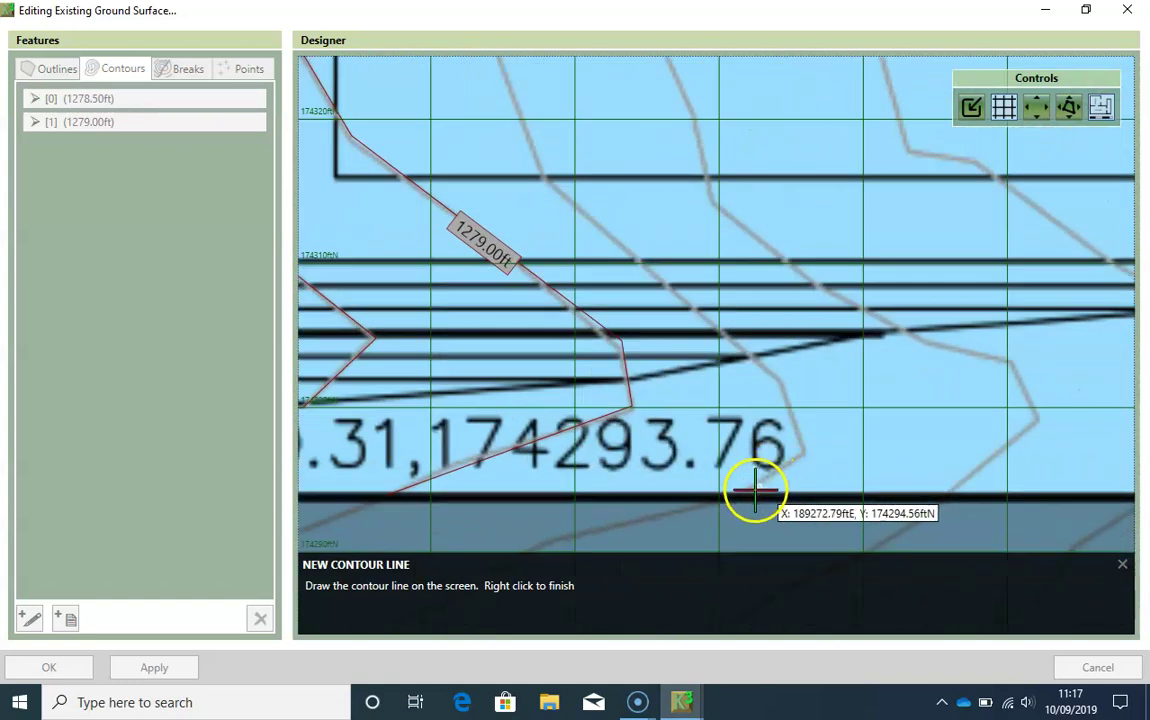
pyautogui.scroll(1, 750, 492)
pyautogui.click(731, 491)
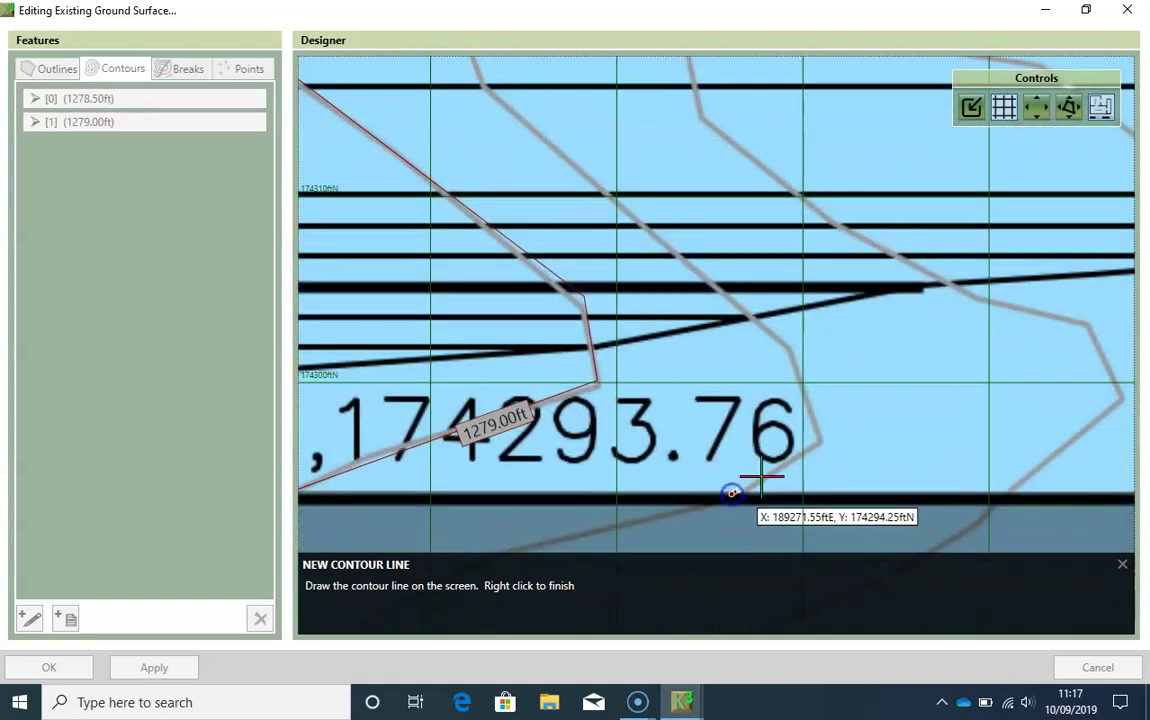
pyautogui.click(820, 443)
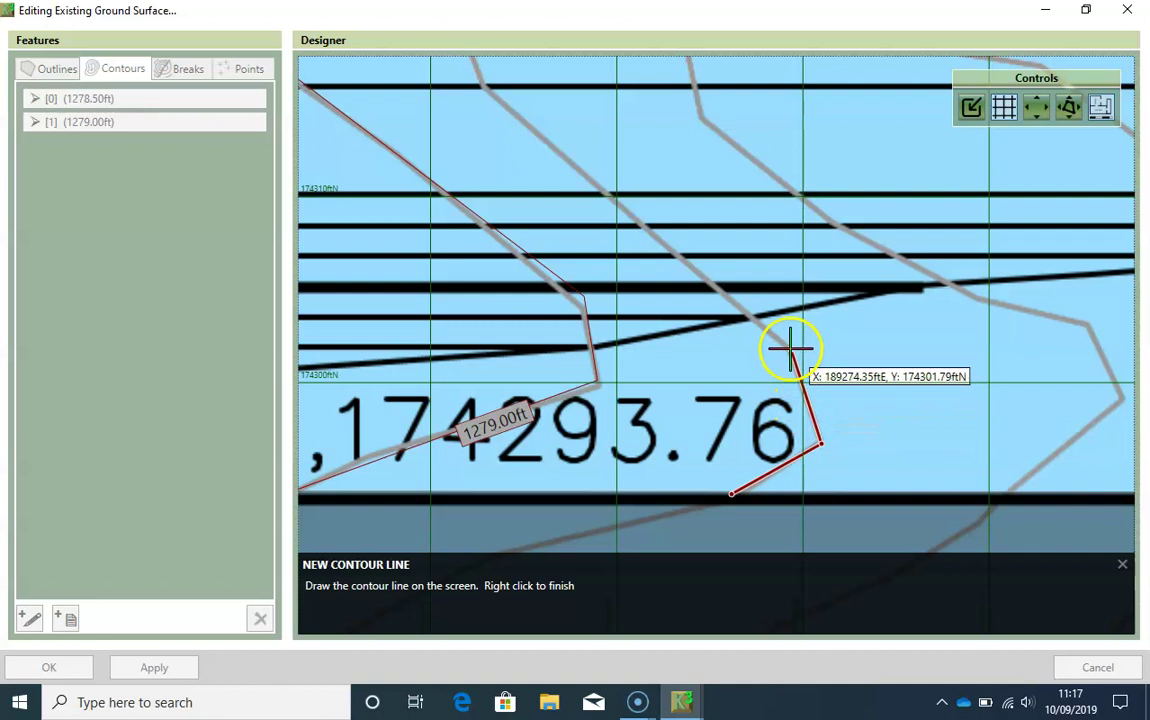
pyautogui.click(790, 348)
pyautogui.click(616, 185)
pyautogui.moveTo(616, 183); pyautogui.dragTo(712, 330, button='middle')
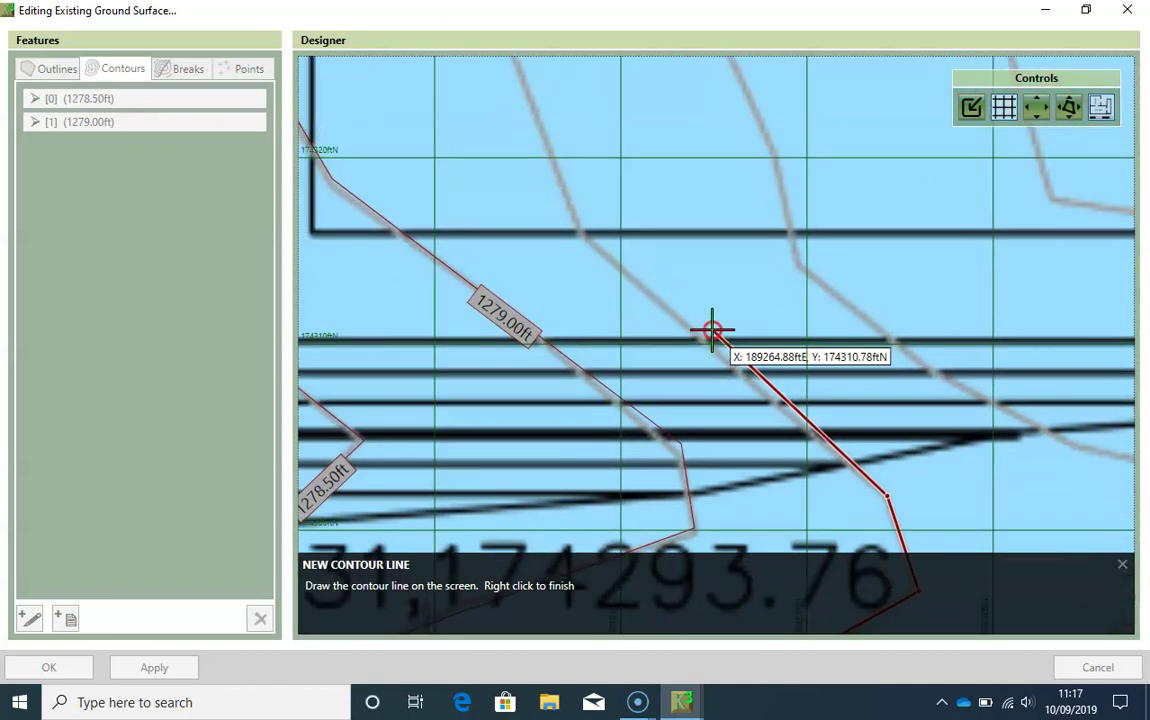
pyautogui.click(582, 234)
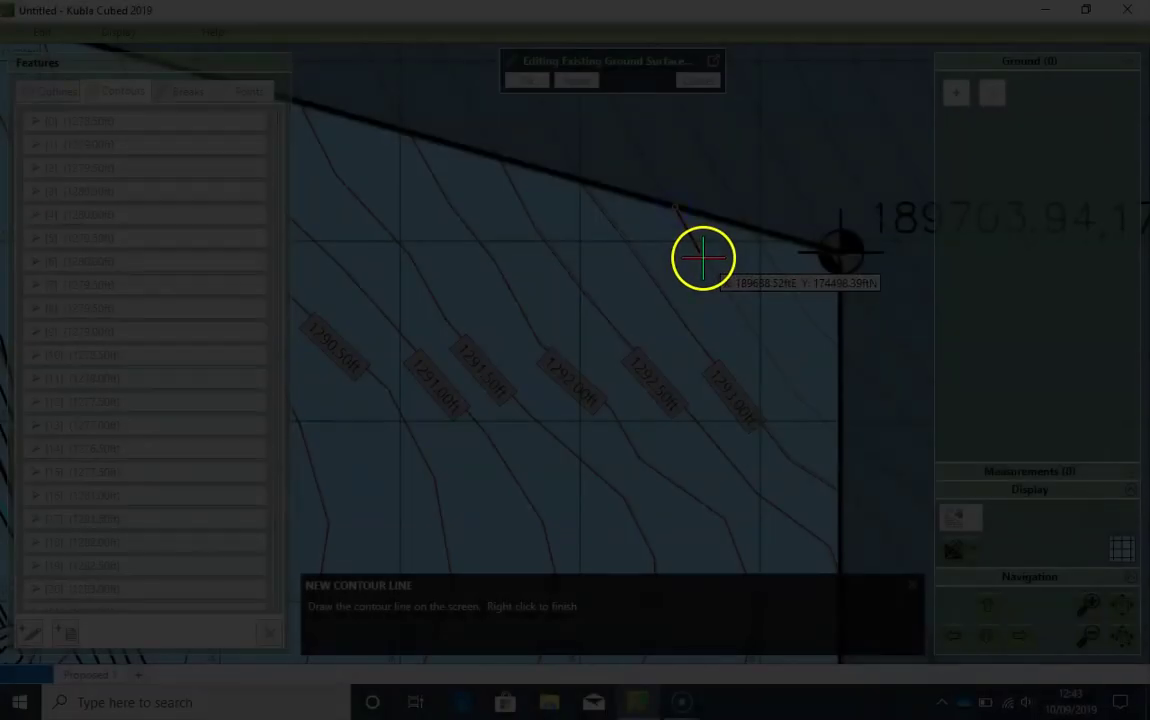
# Trace the contour east of the 1293.00 ft line southeast to the east boundary and accept it at level 1293.50 ft
pyautogui.click(707, 260)
pyautogui.click(743, 318)
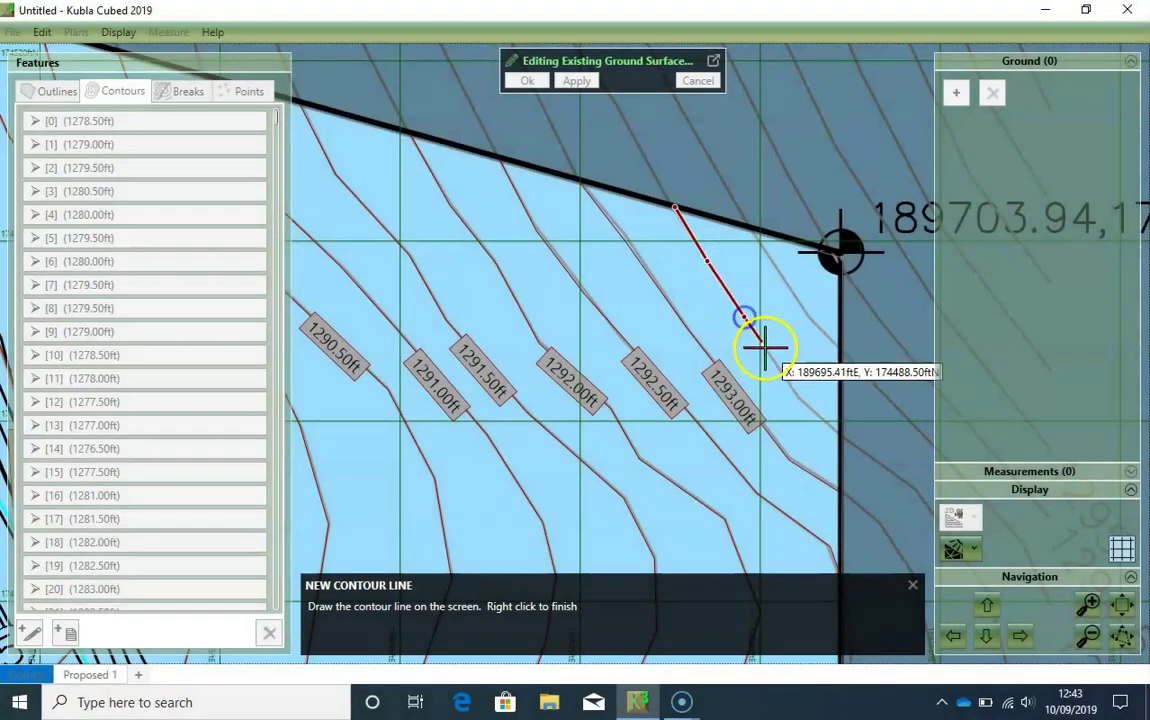
pyautogui.click(770, 357)
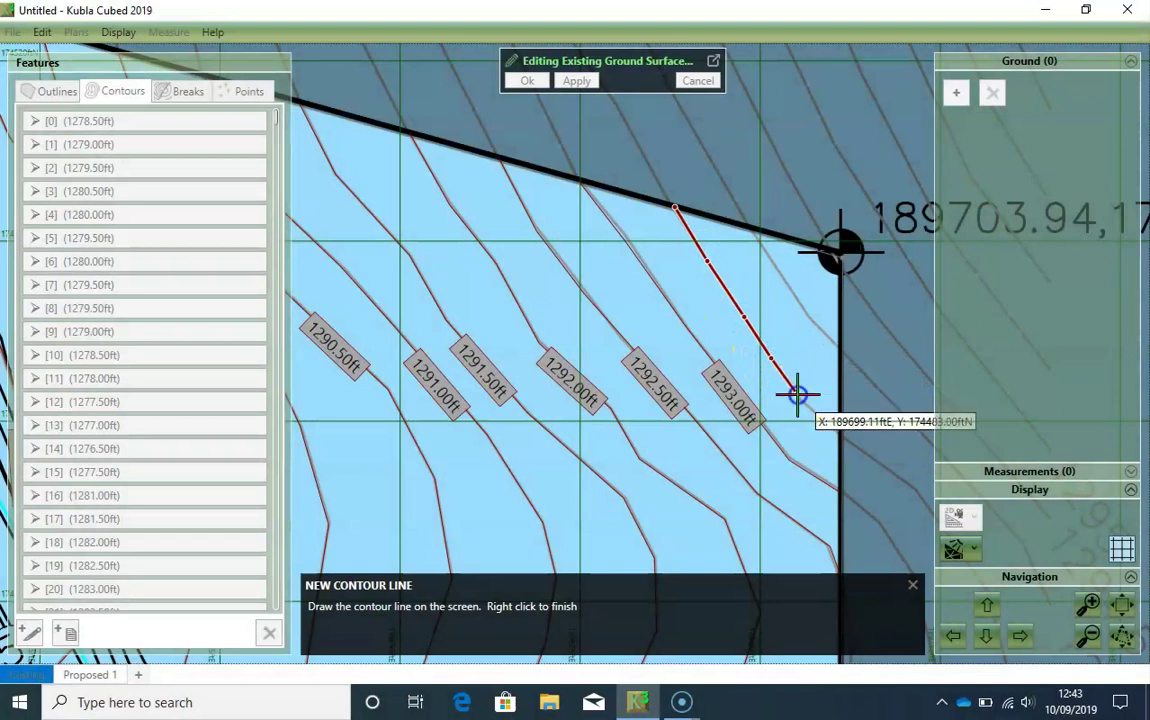
pyautogui.click(797, 393)
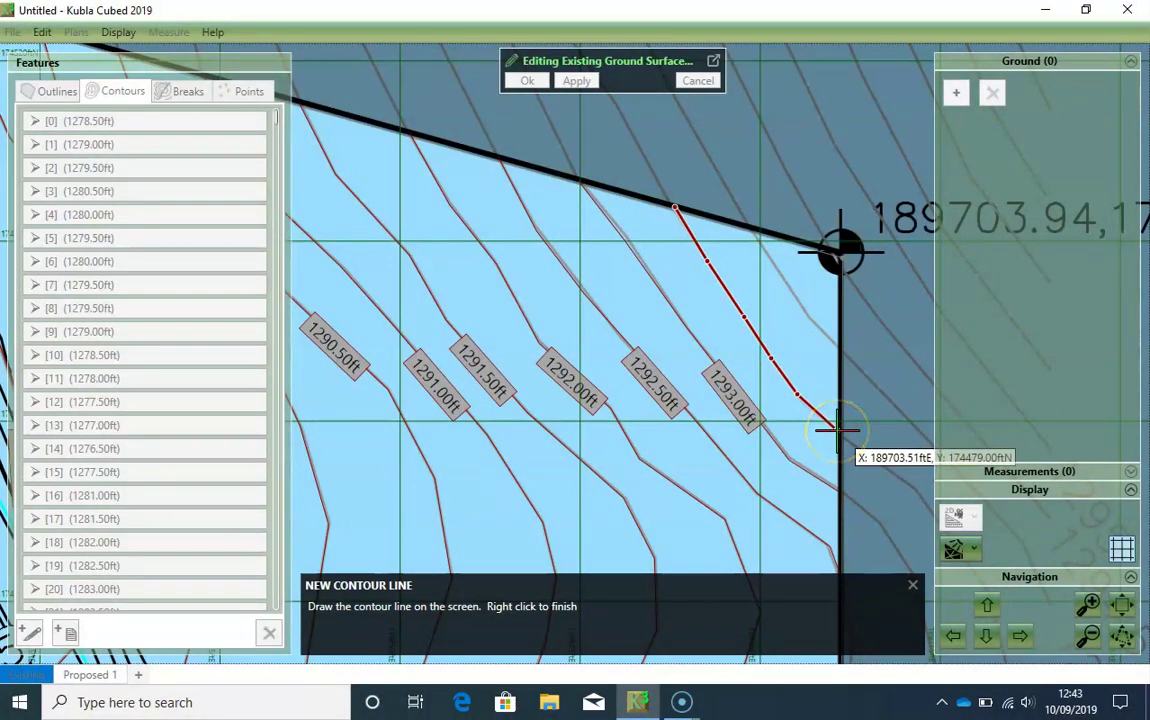
pyautogui.rightClick(838, 431)
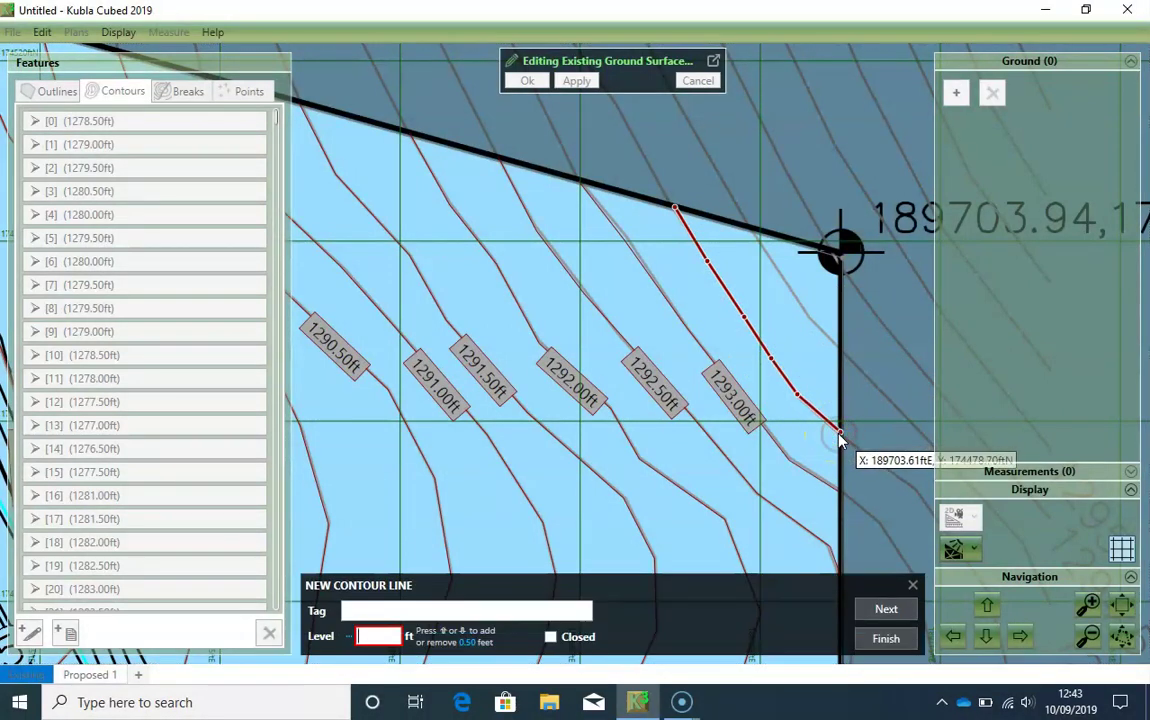
pyautogui.press('Return')
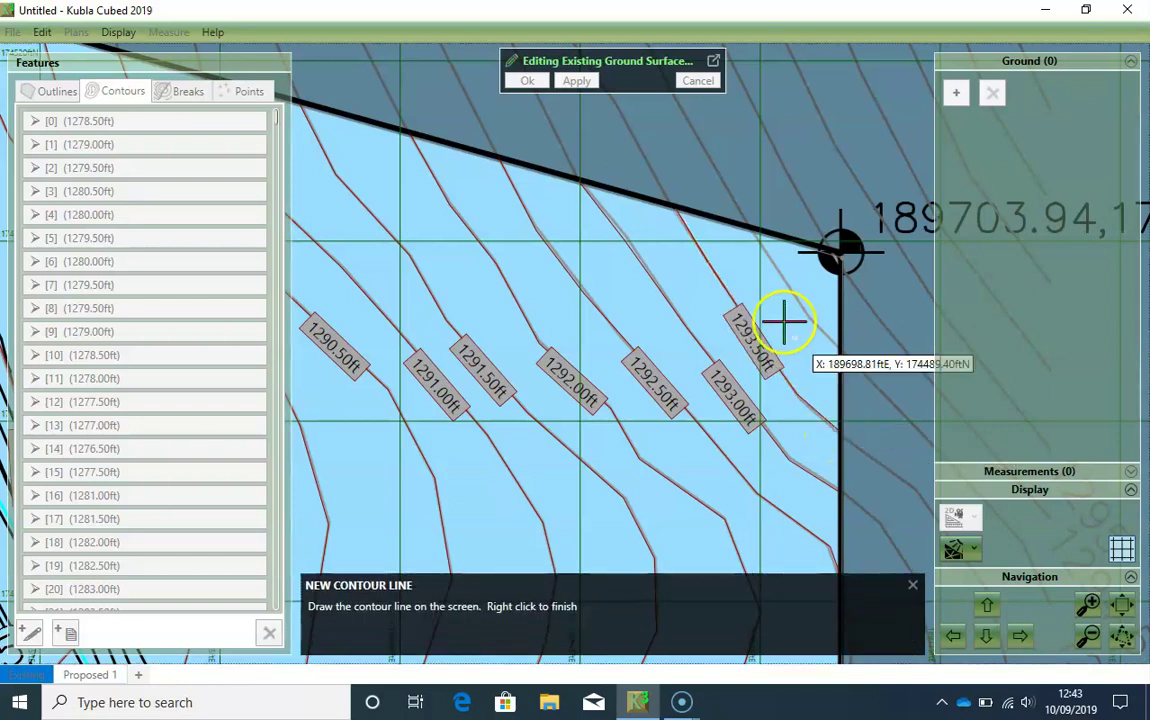
# Trace the last contour across the northeast corner from the north to the east boundary, accept it at 1294.00 ft, and end contour drawing
pyautogui.click(751, 226)
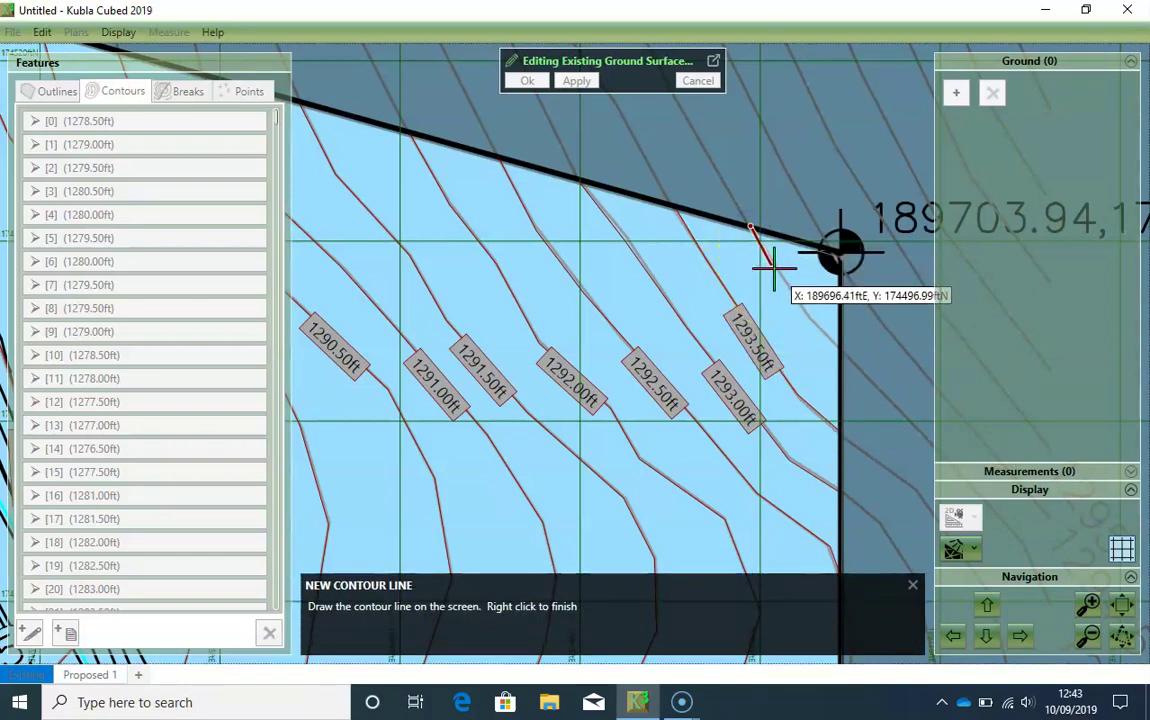
pyautogui.click(774, 267)
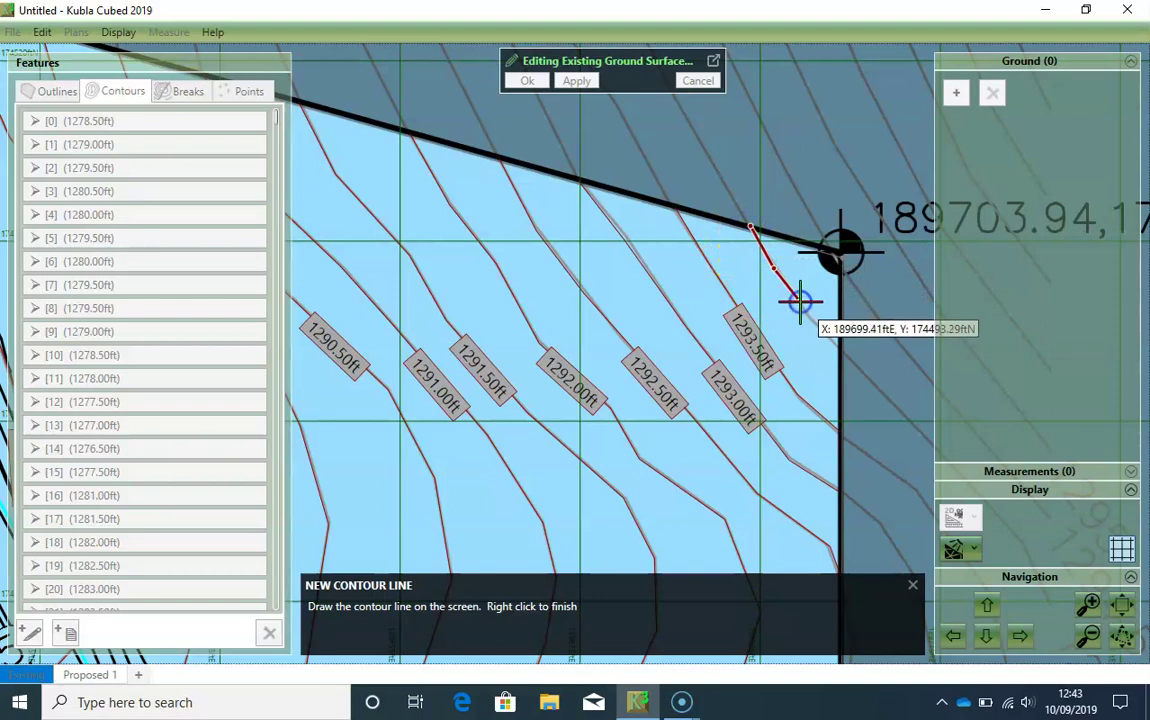
pyautogui.click(800, 301)
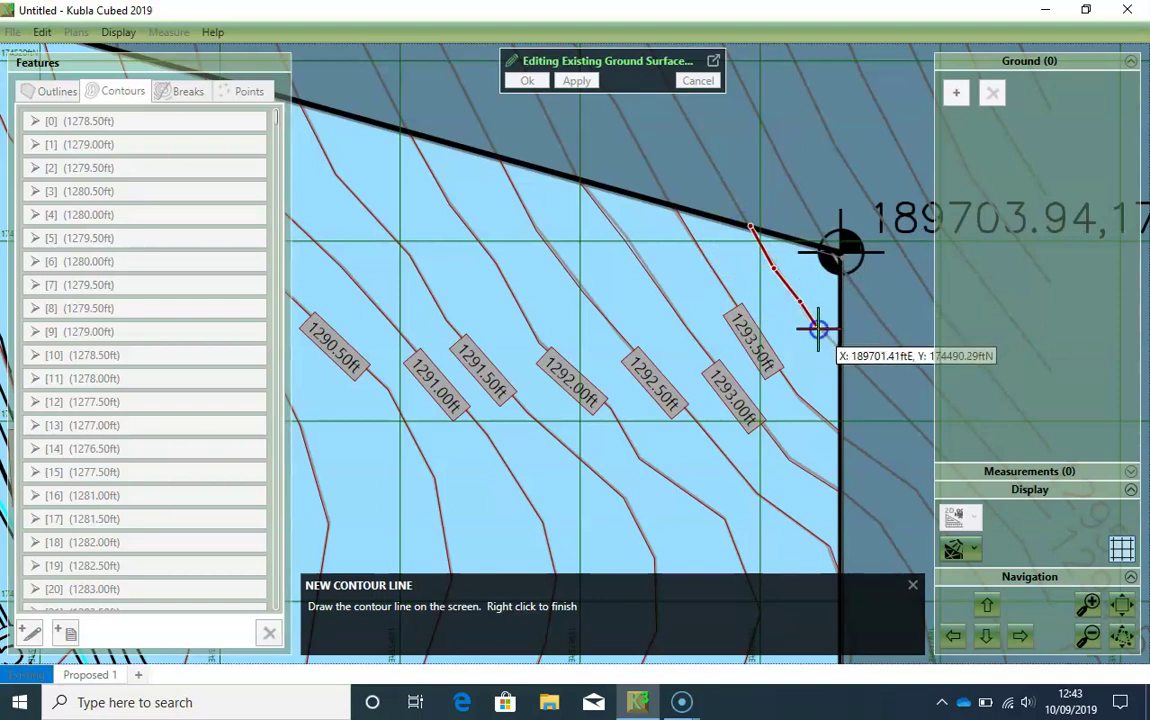
pyautogui.click(818, 327)
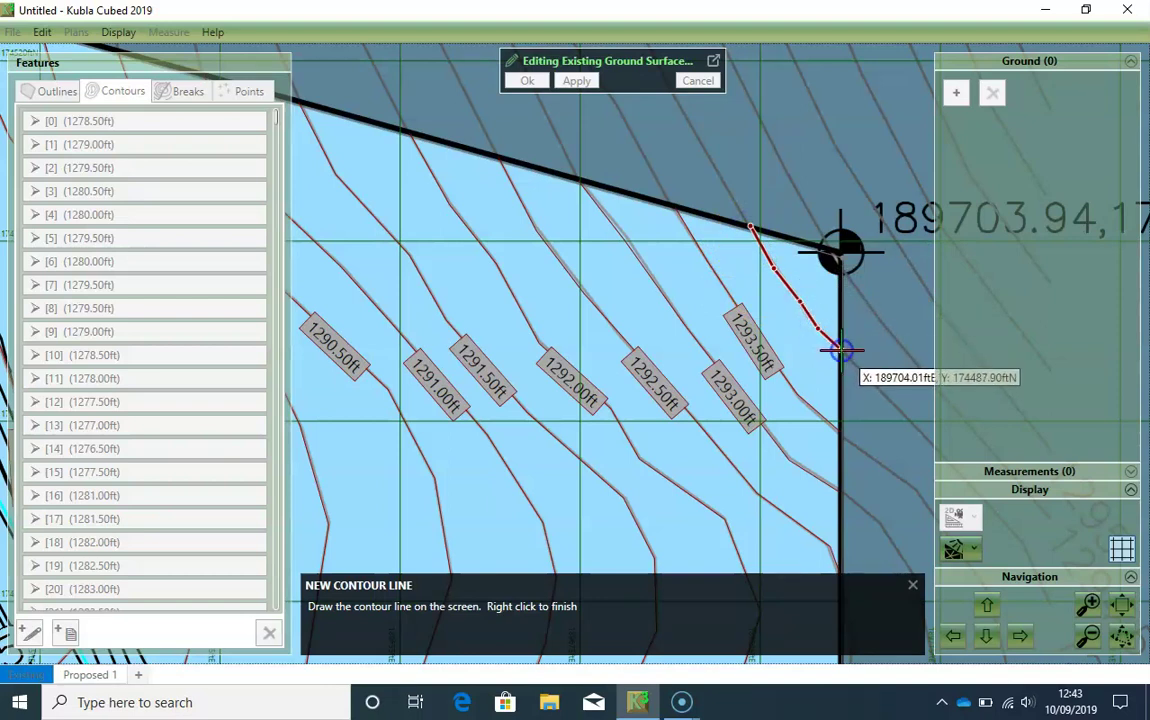
pyautogui.rightClick(840, 350)
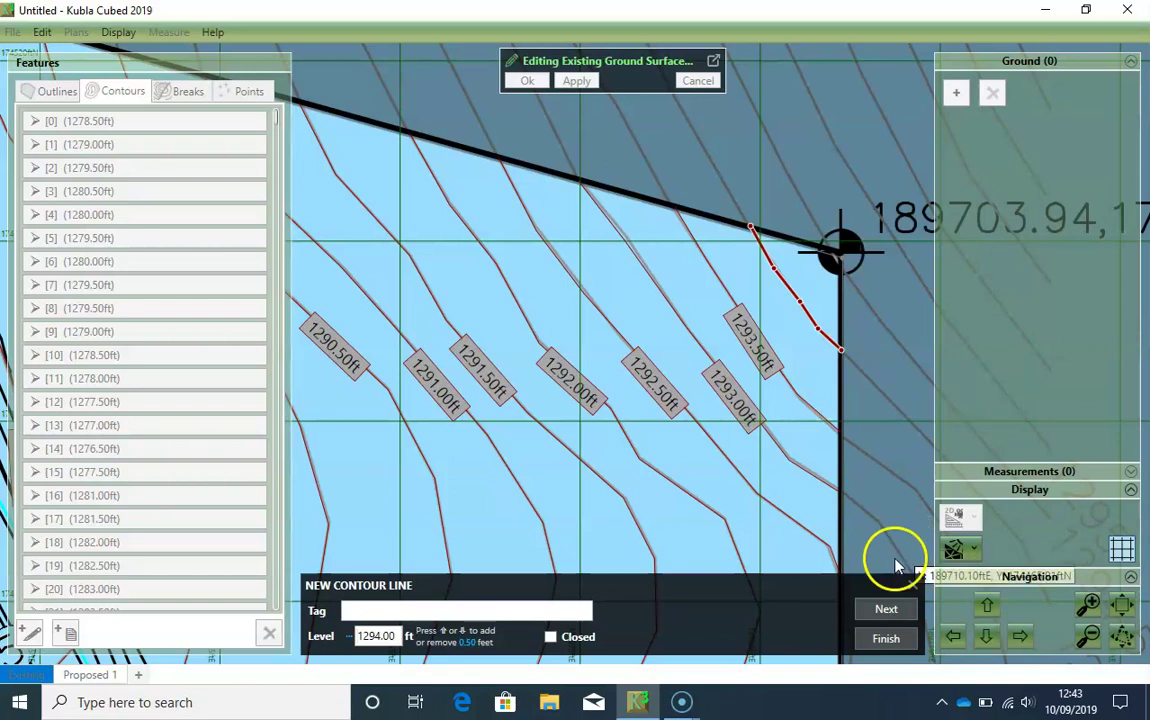
pyautogui.click(899, 609)
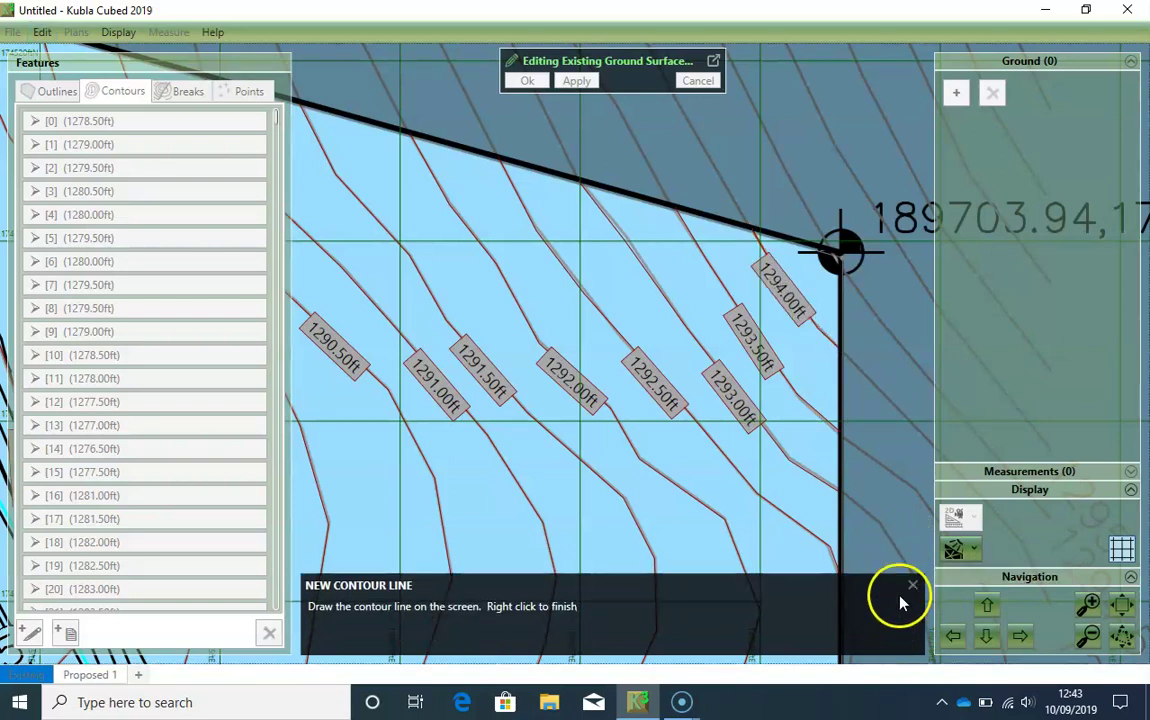
pyautogui.click(913, 586)
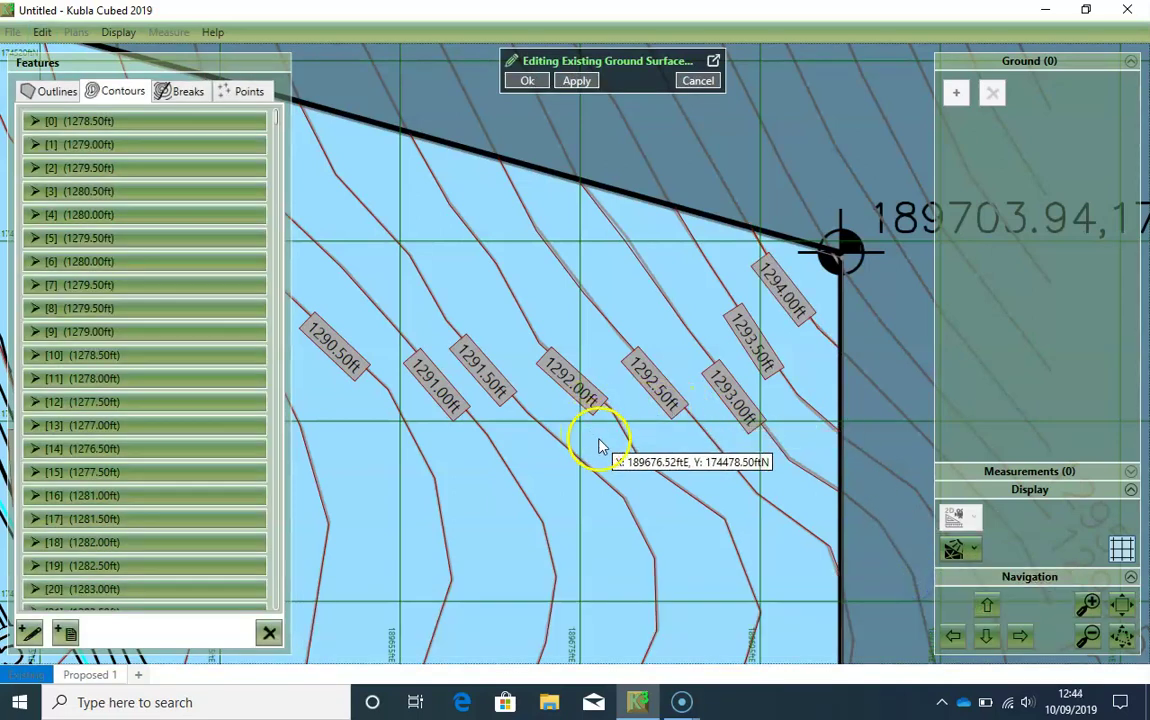
# Examine the traced contours and their level labels from the northeast corner westward across the whole outline
pyautogui.scroll(-1, 599, 449)
pyautogui.scroll(-1, 600, 447)
pyautogui.scroll(-1, 600, 441)
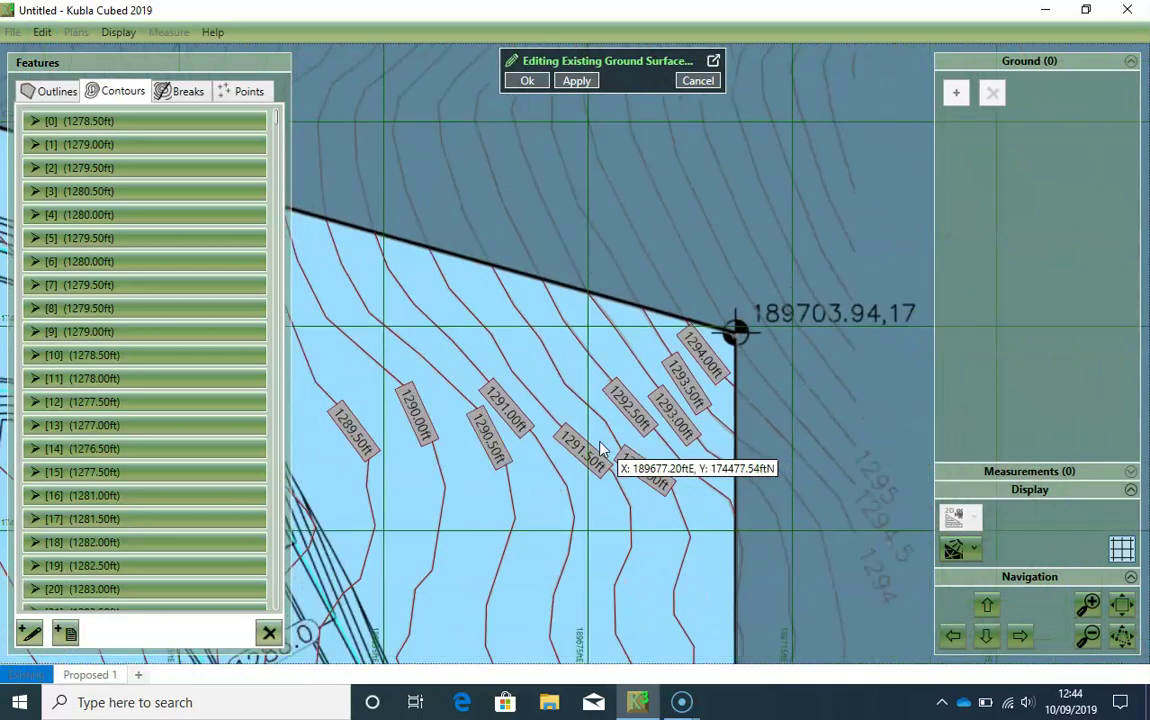
pyautogui.moveTo(501, 438); pyautogui.dragTo(623, 402)
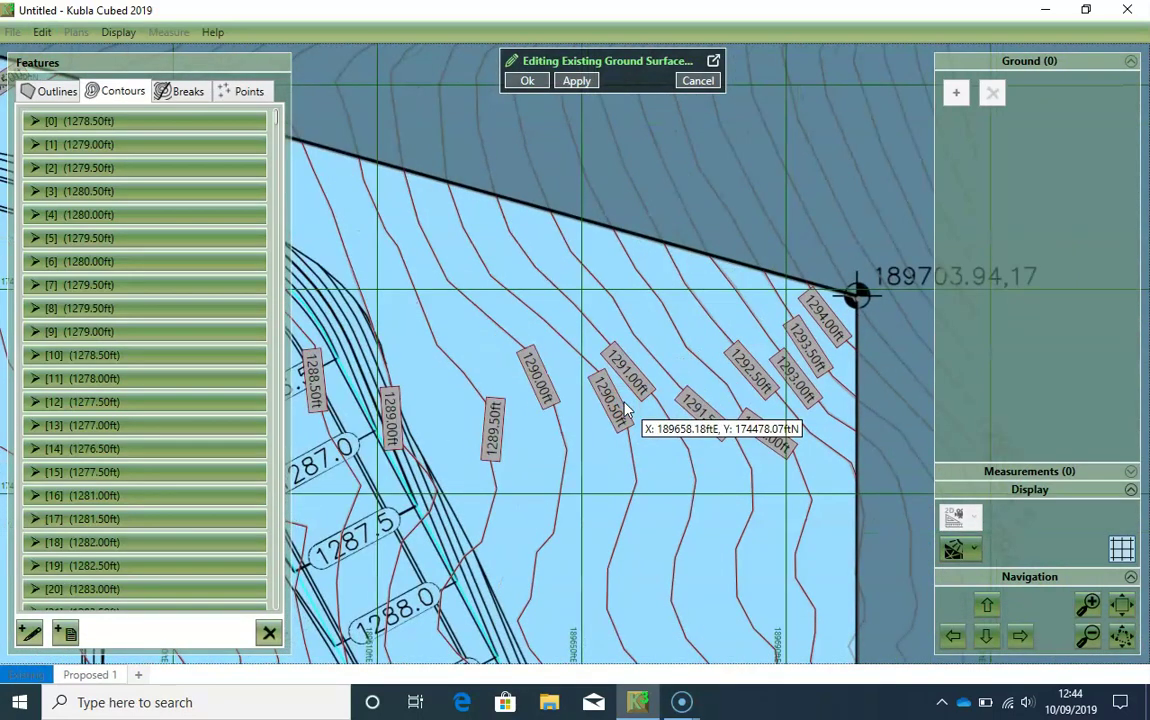
pyautogui.scroll(-1, 579, 429)
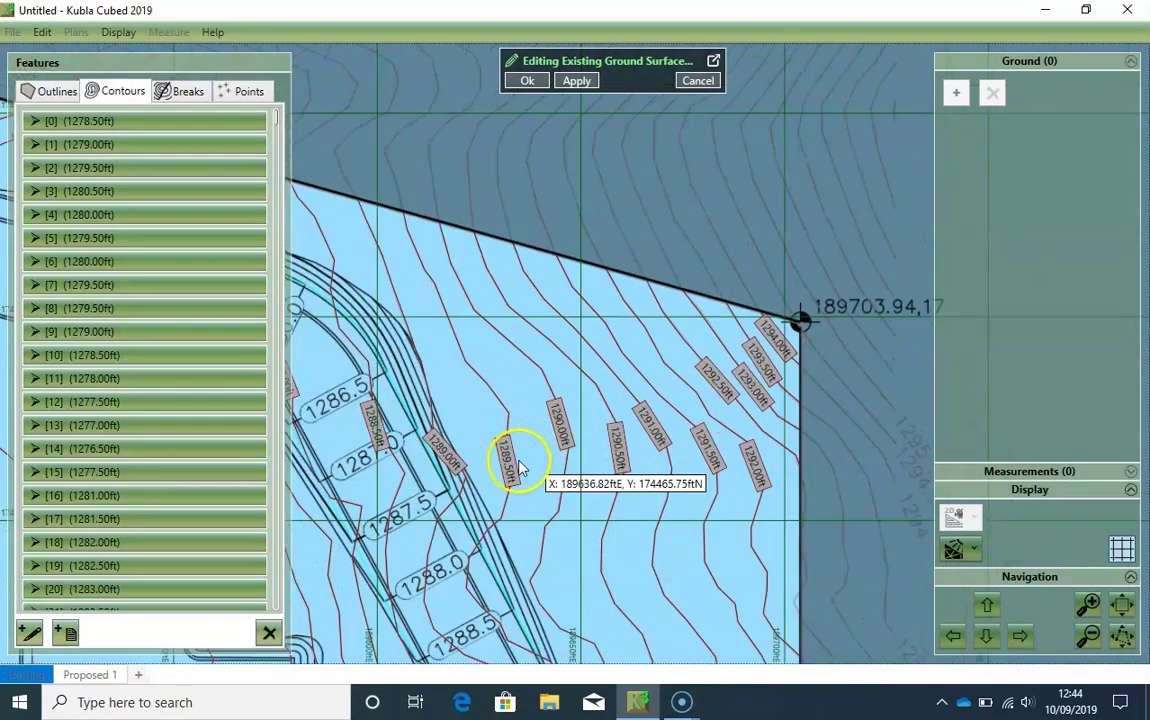
pyautogui.scroll(-1, 501, 471)
pyautogui.moveTo(475, 483); pyautogui.dragTo(654, 408)
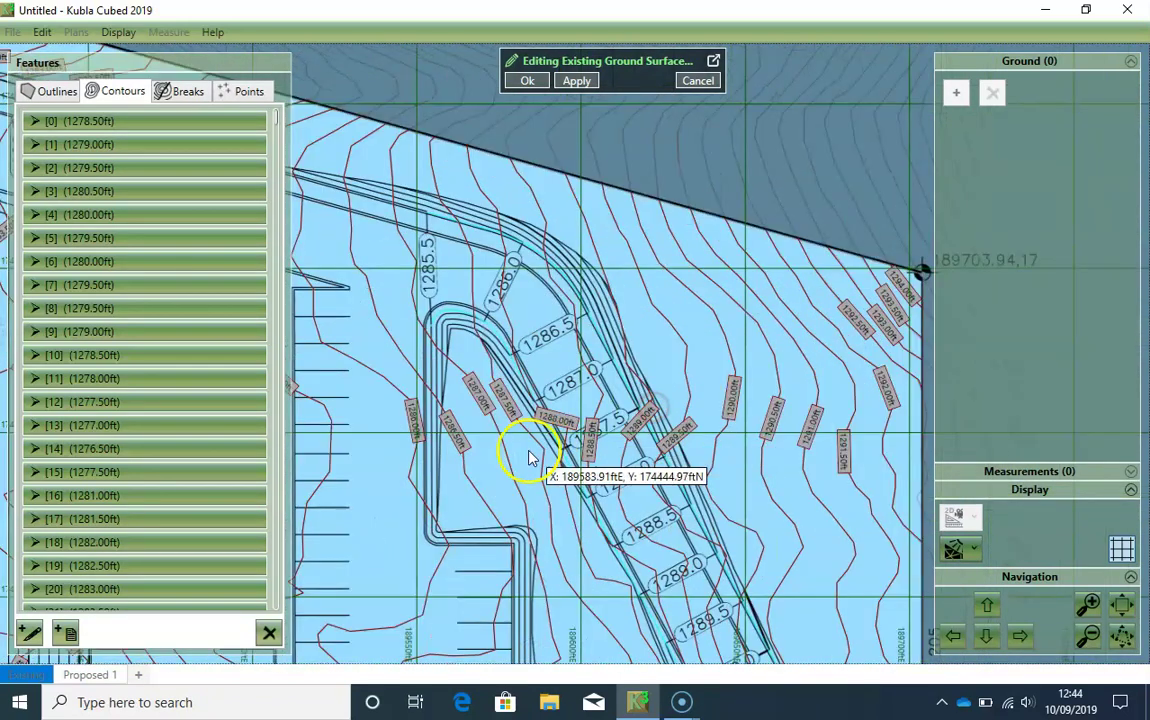
pyautogui.scroll(-2, 523, 458)
pyautogui.moveTo(437, 466); pyautogui.dragTo(723, 358)
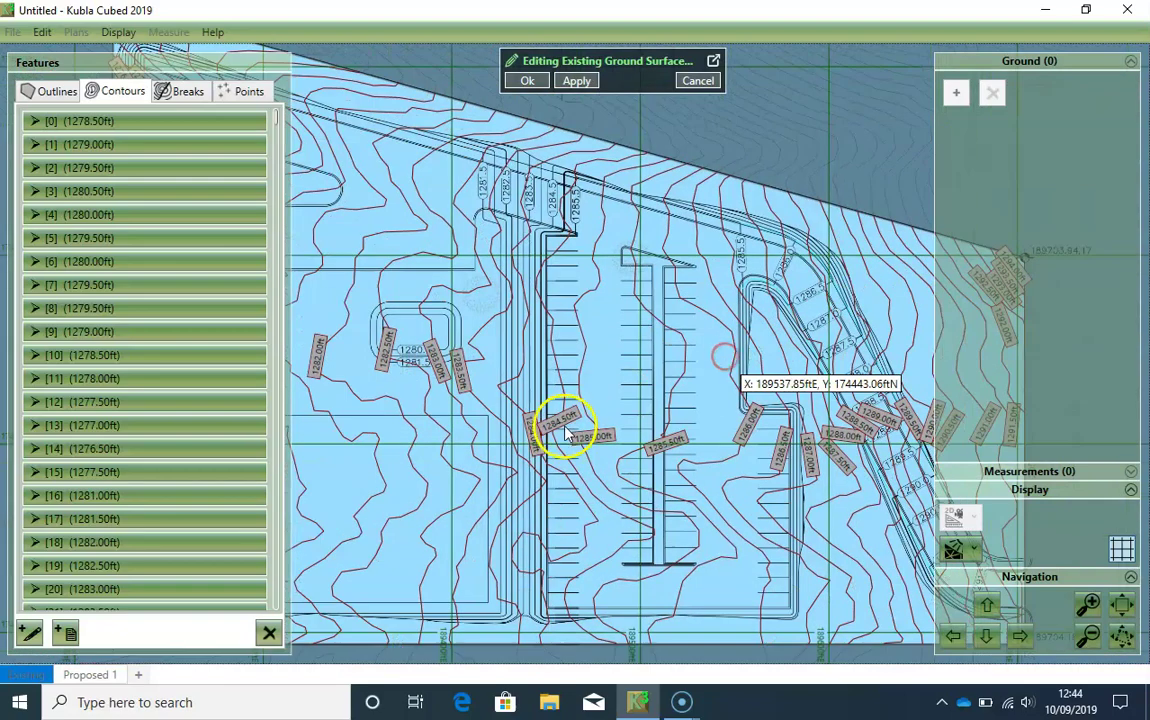
pyautogui.scroll(-3, 565, 430)
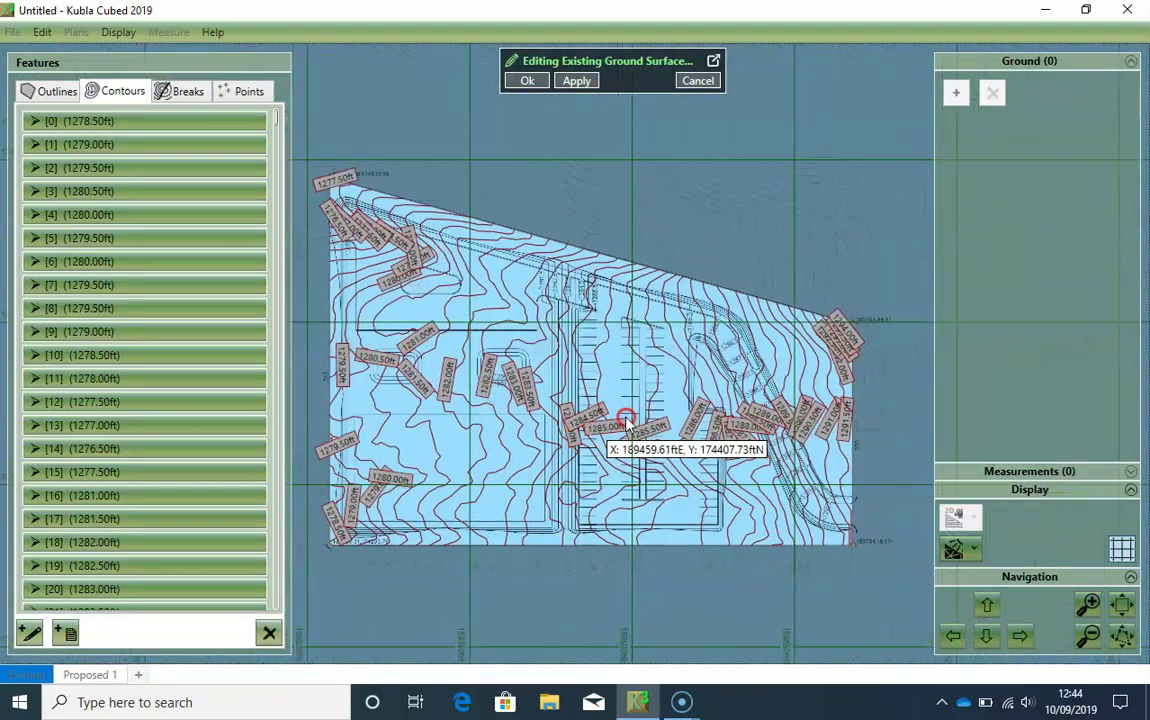
pyautogui.moveTo(626, 419); pyautogui.dragTo(610, 414)
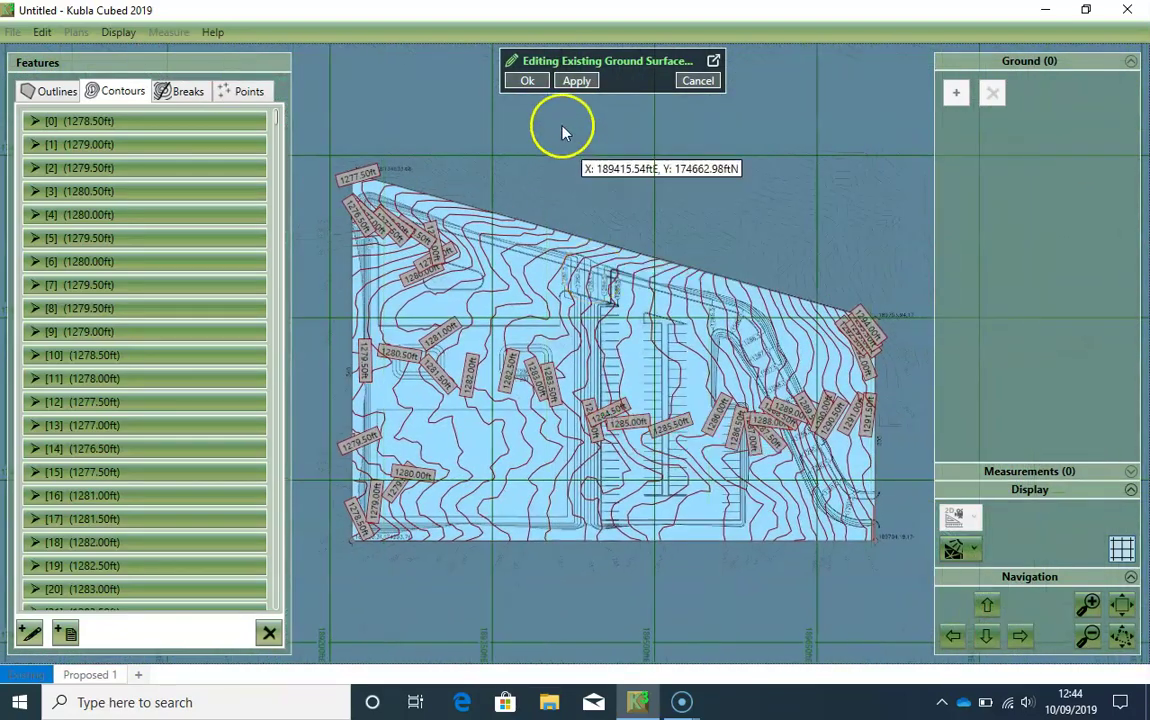
# Accept the existing ground surface edits and return to the main plan view
pyautogui.click(527, 81)
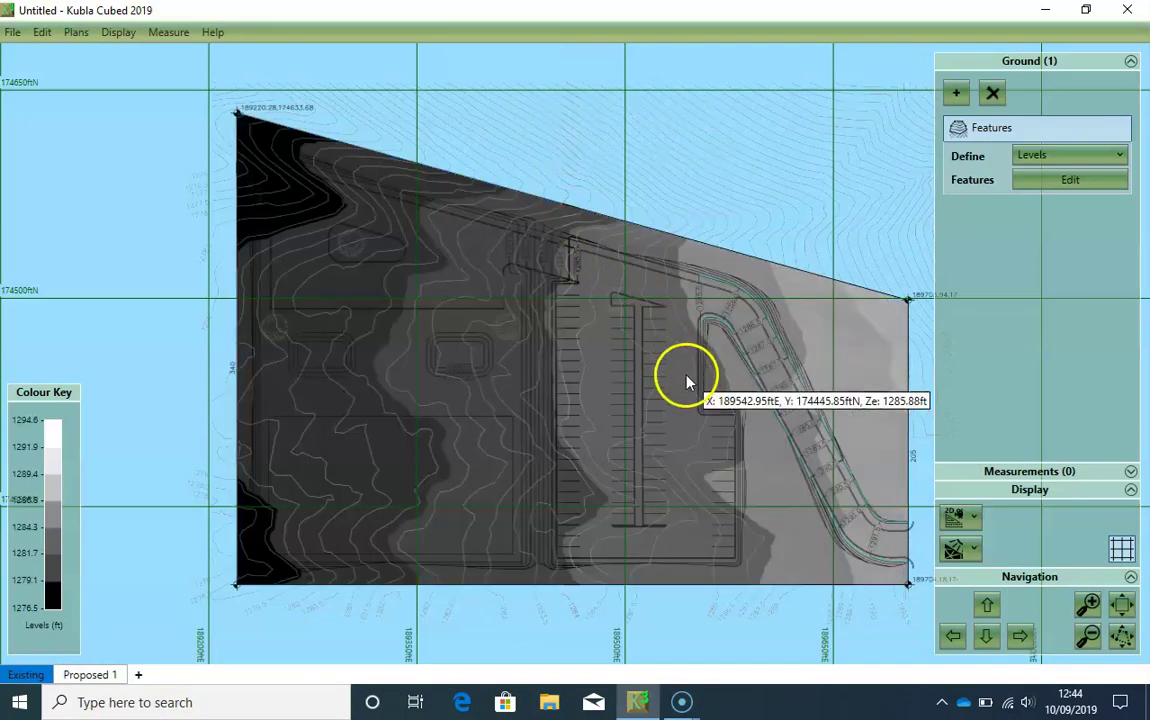
pyautogui.moveTo(663, 387); pyautogui.dragTo(662, 386)
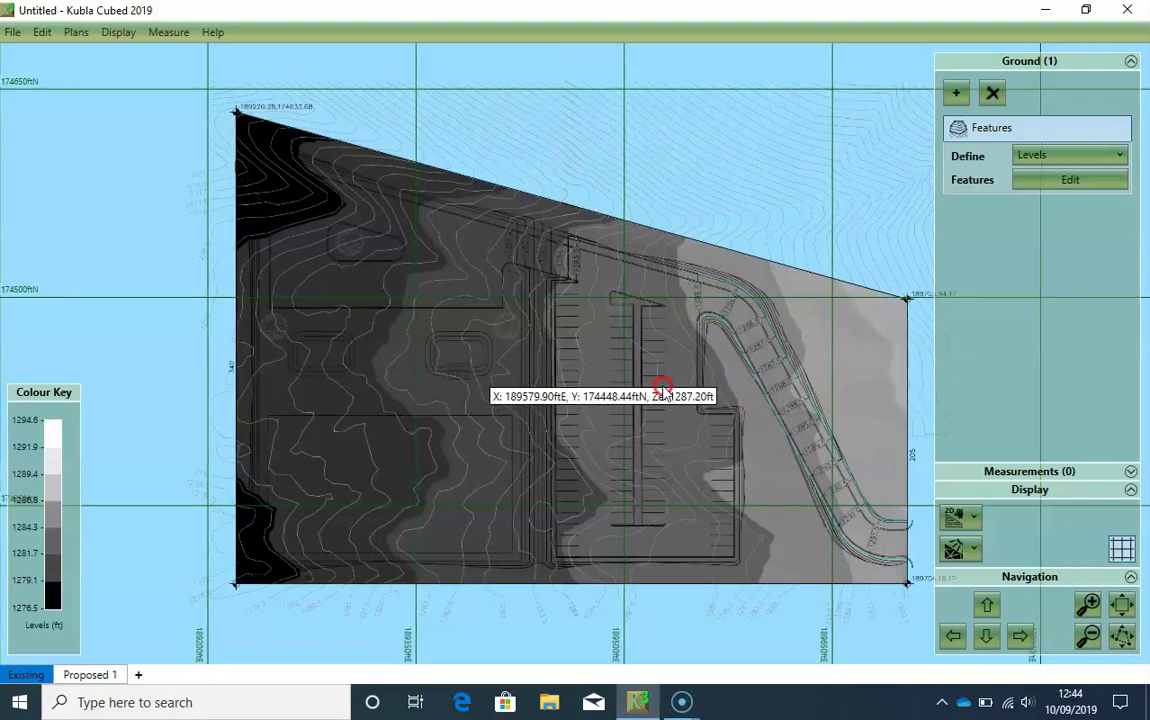